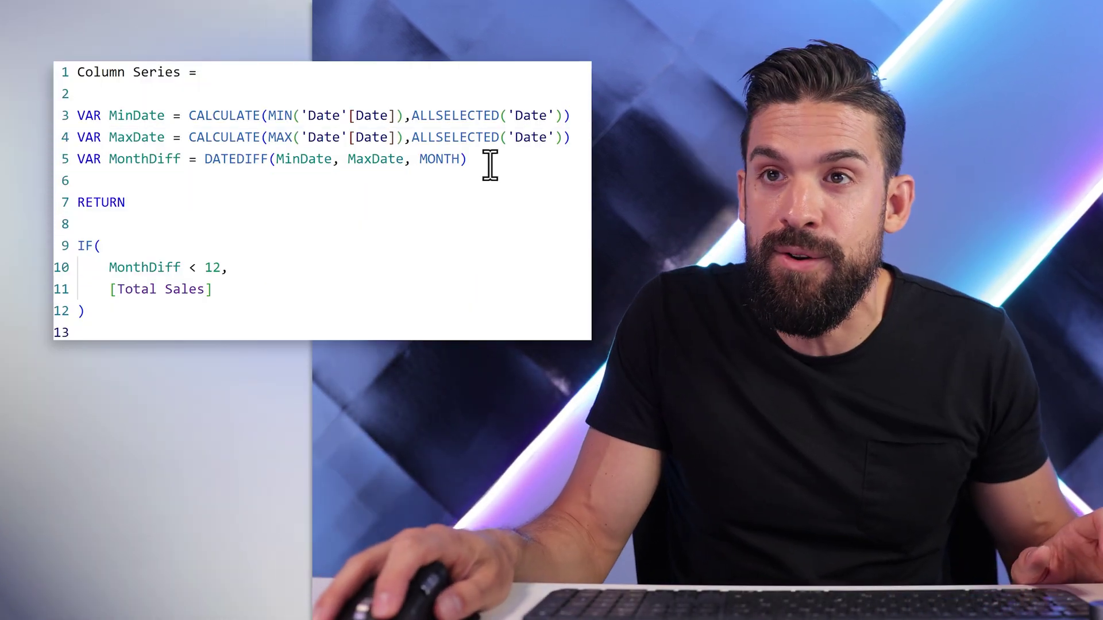
Examine the MonthDiff variables and the IF condition in the Column Series and Line Series measures
left_click_drag(490, 165, 77, 115)
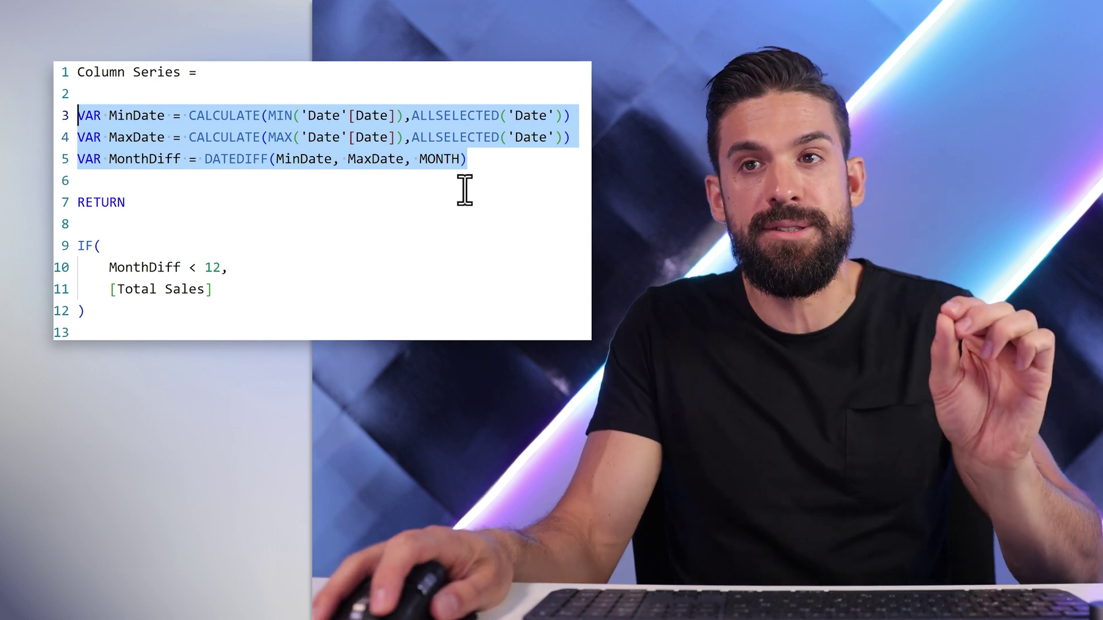
left_click(462, 183)
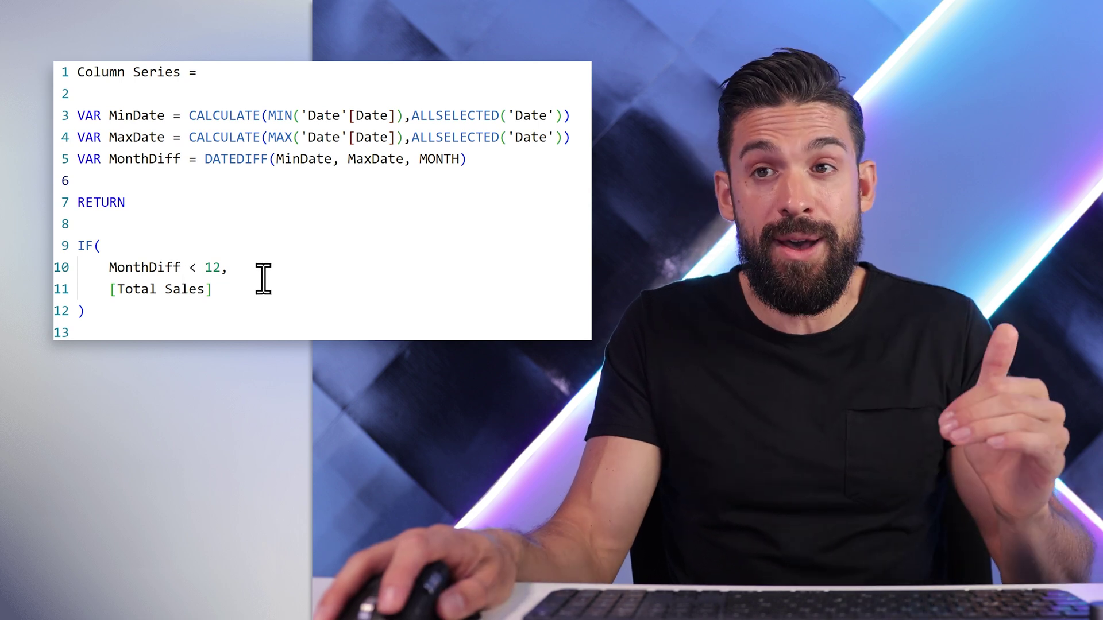
left_click_drag(181, 293, 109, 291)
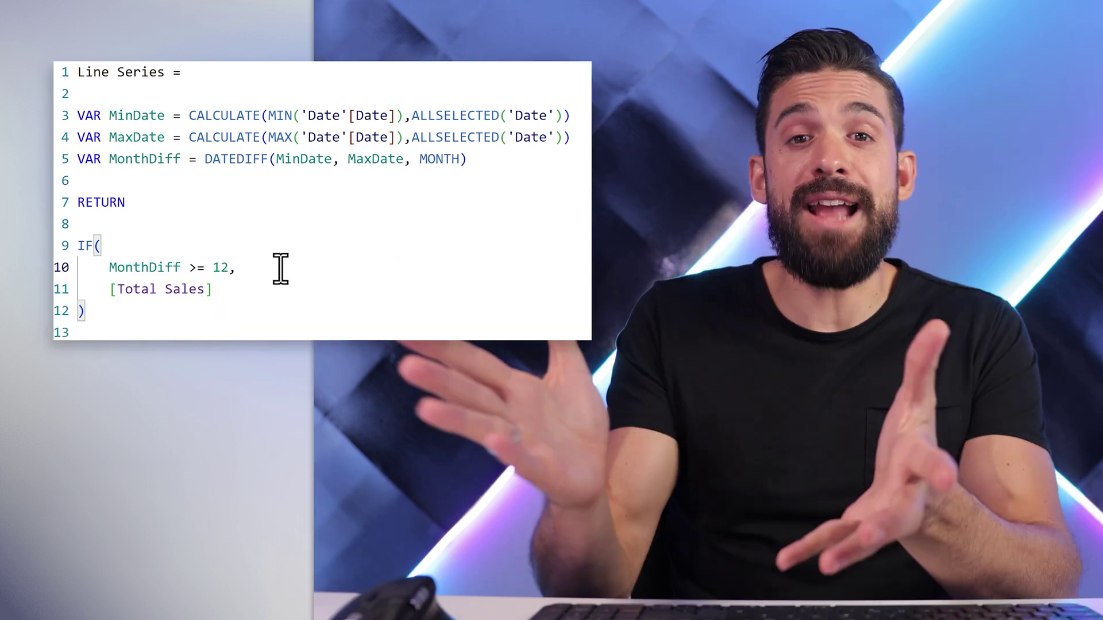
left_click(280, 268)
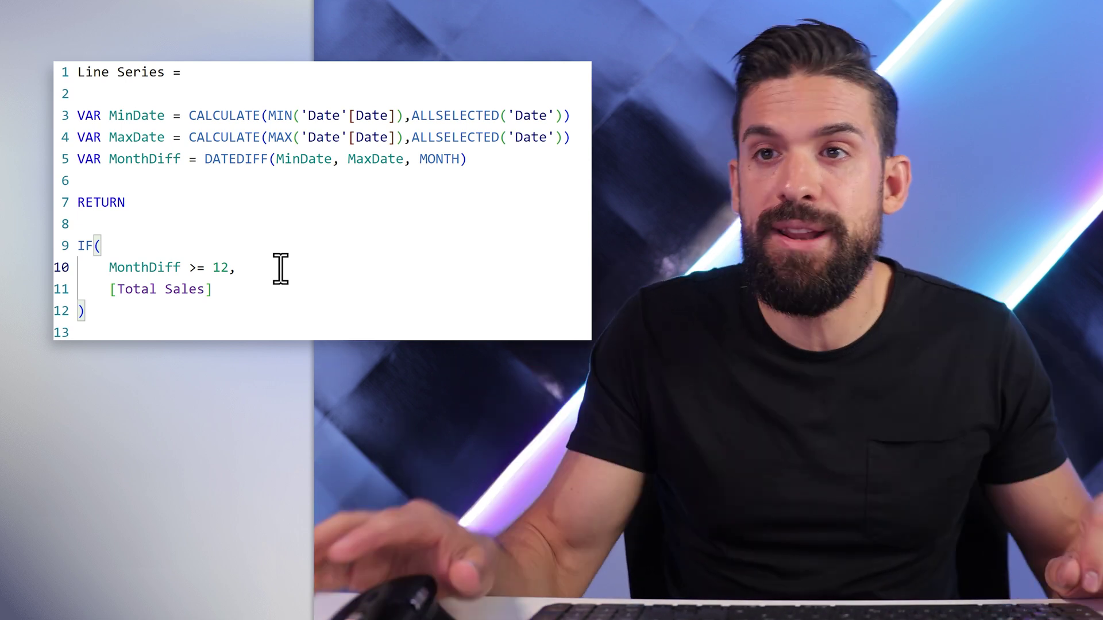
double_click(194, 268)
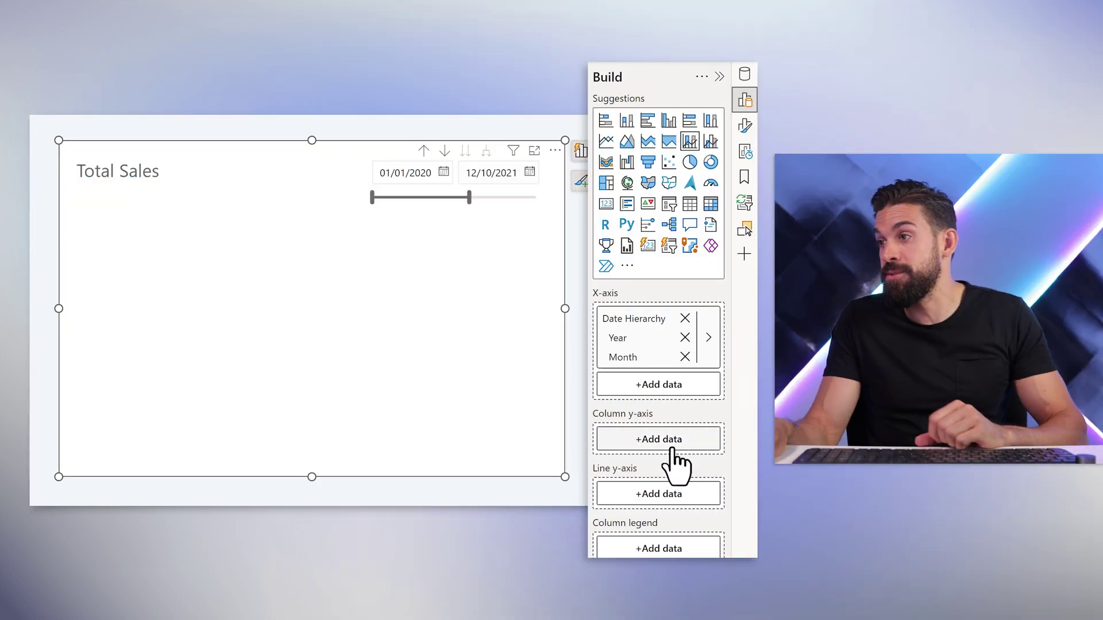
Assign the Column Series and Line Series measures to the chart's column and line y-axes, and set the date slicer's end date to 06/03/2021
left_click(673, 449)
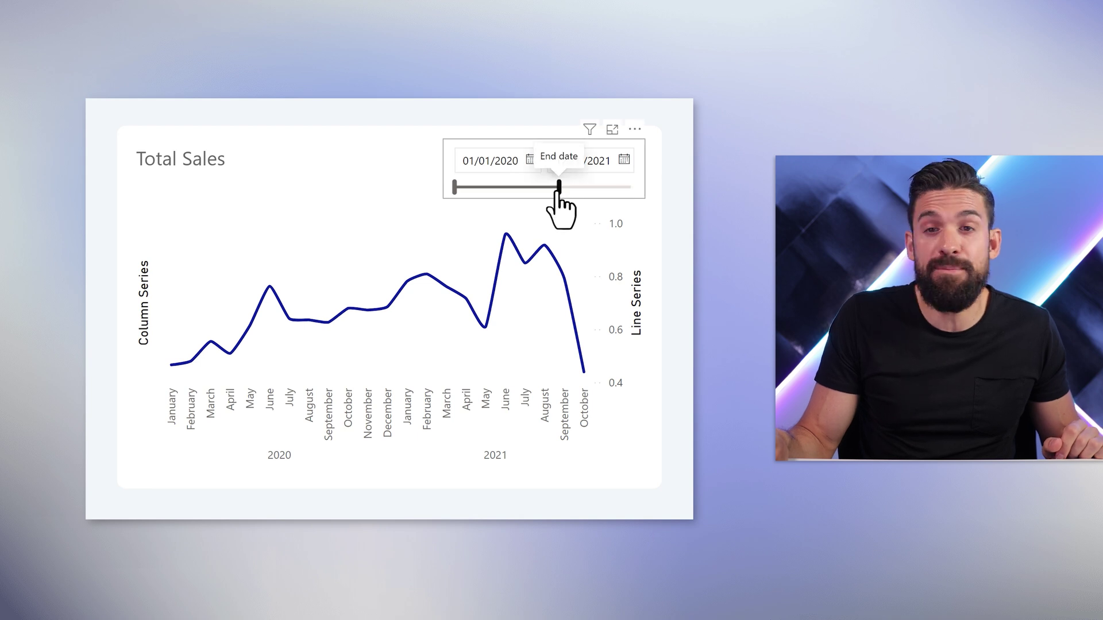
left_click_drag(548, 189, 516, 190)
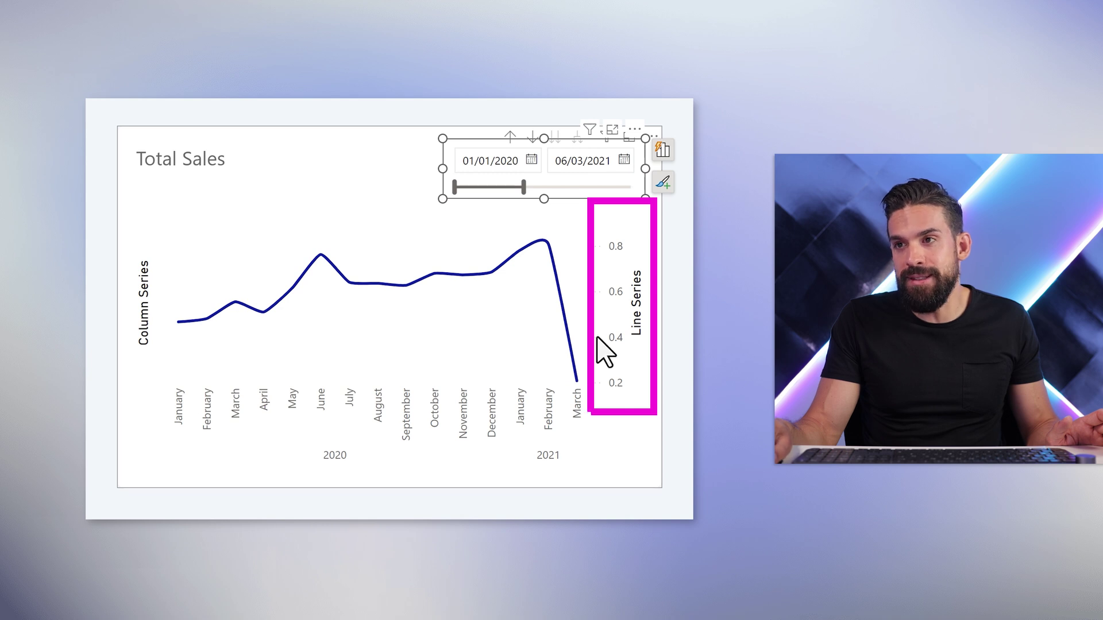
mouse_move(564, 309)
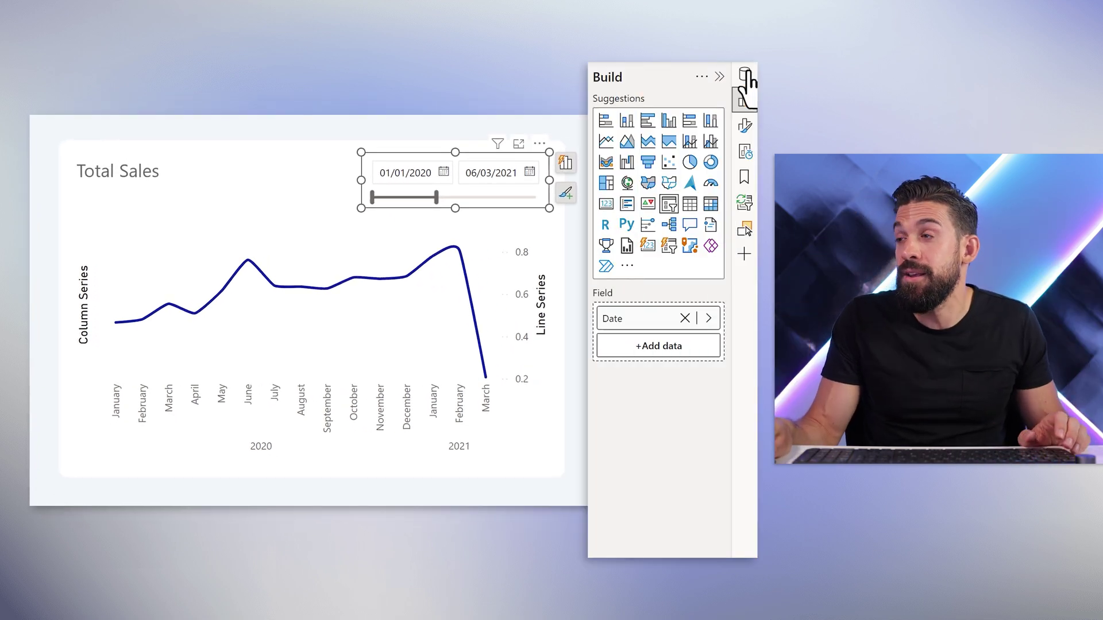
Base the Total Sales chart's primary y-axis range maximum on the Max measure as a field value
left_click(745, 76)
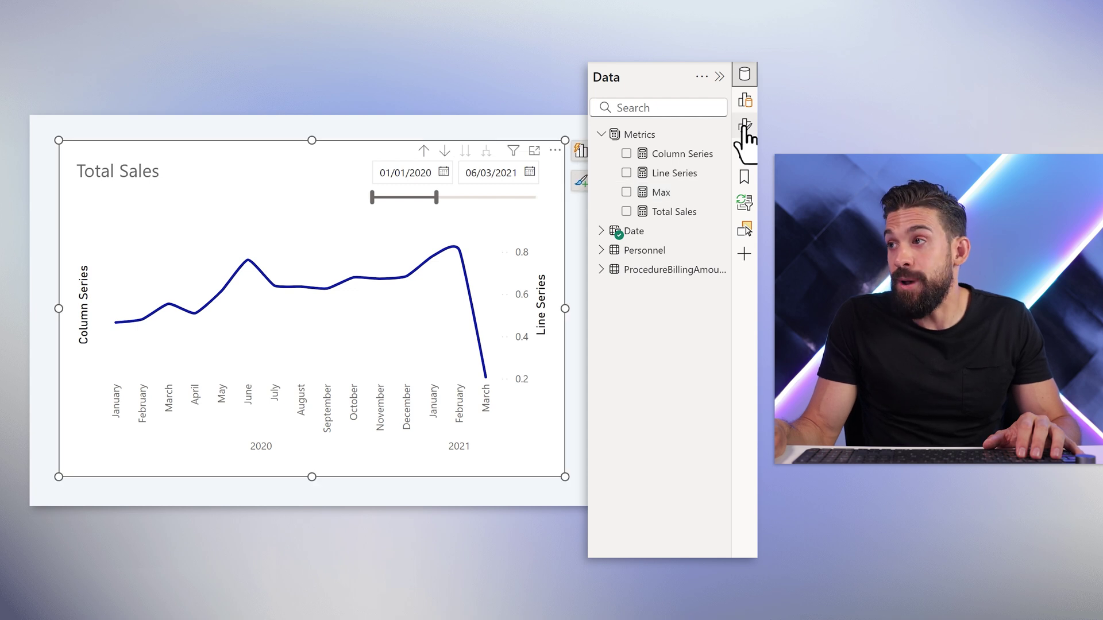
left_click(745, 127)
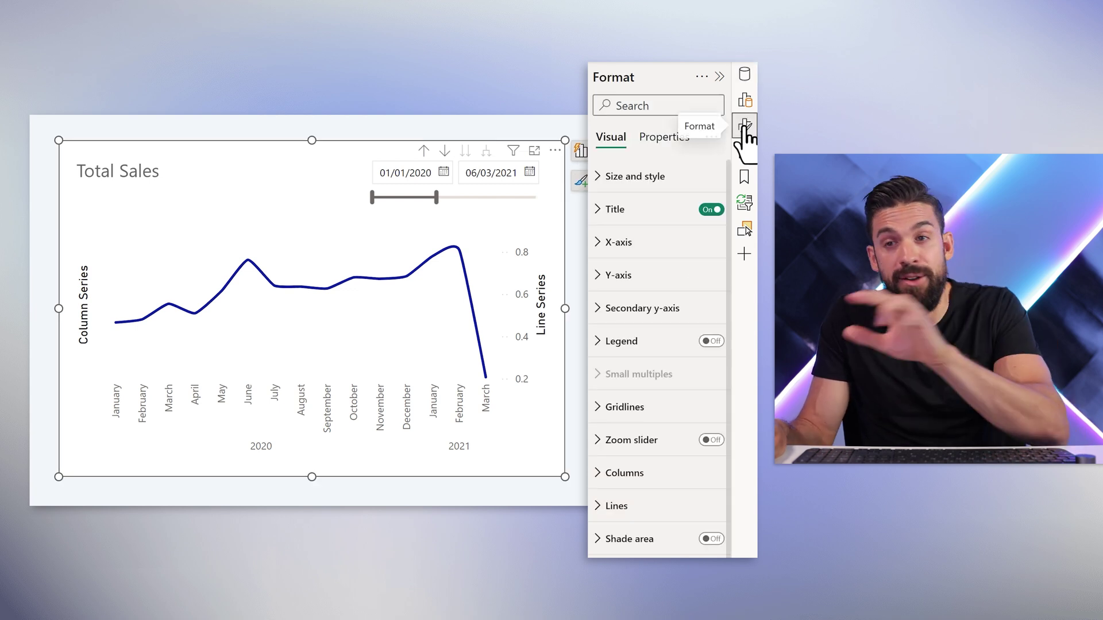
left_click(628, 276)
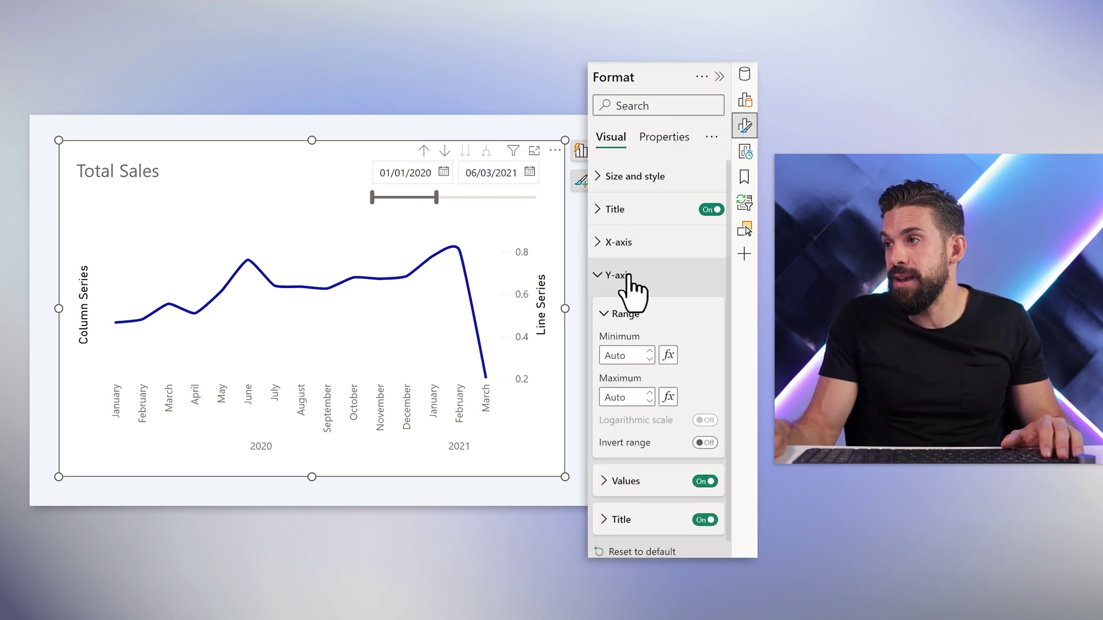
left_click(669, 396)
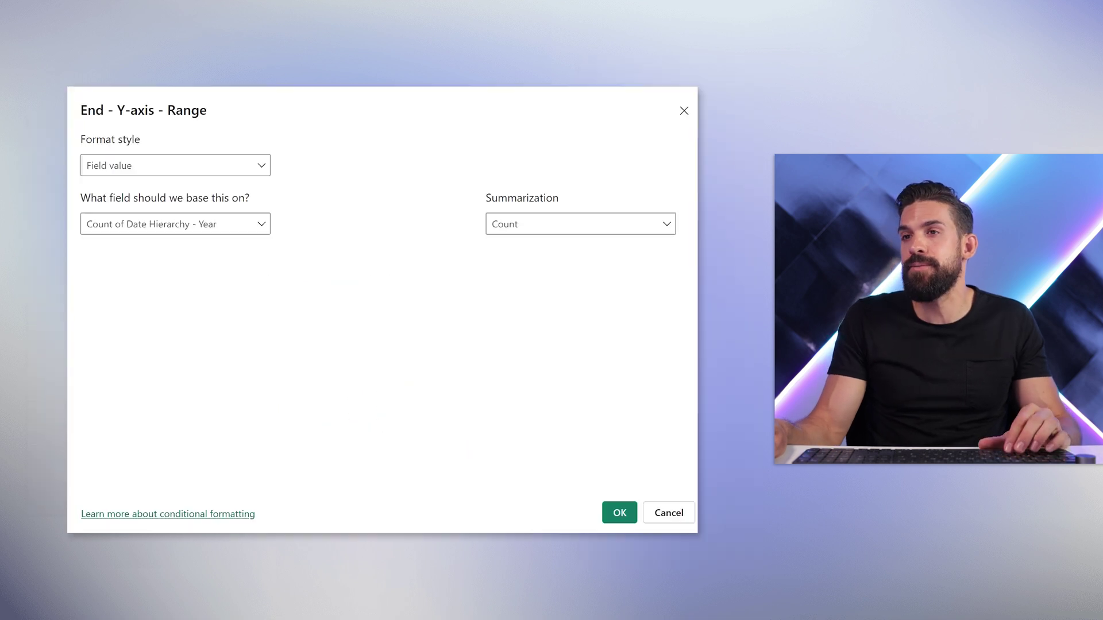
left_click(208, 229)
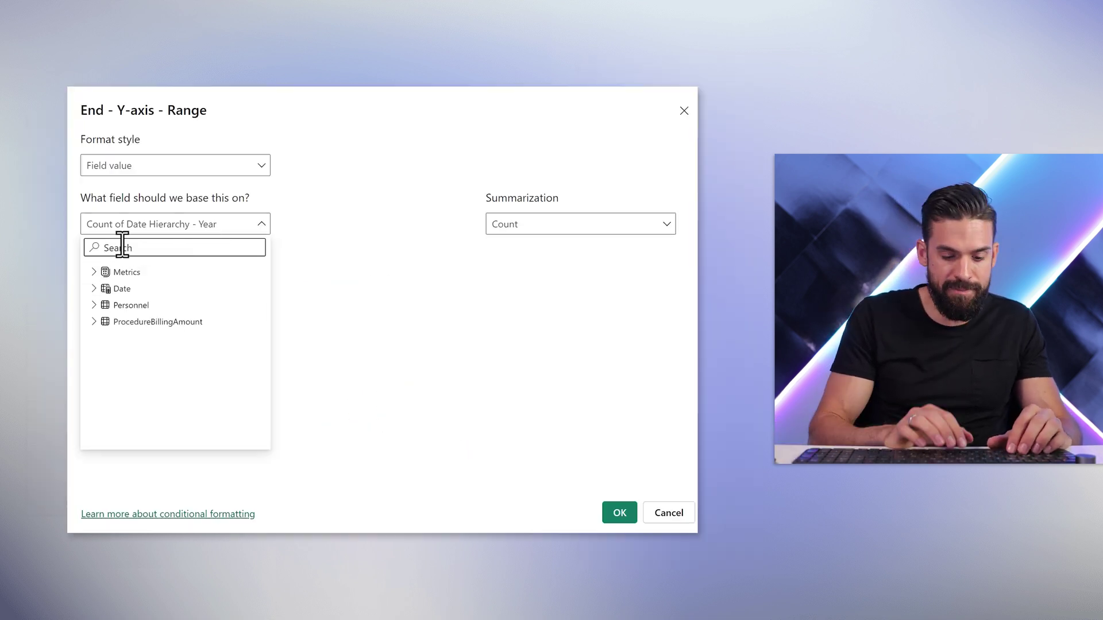
type("max")
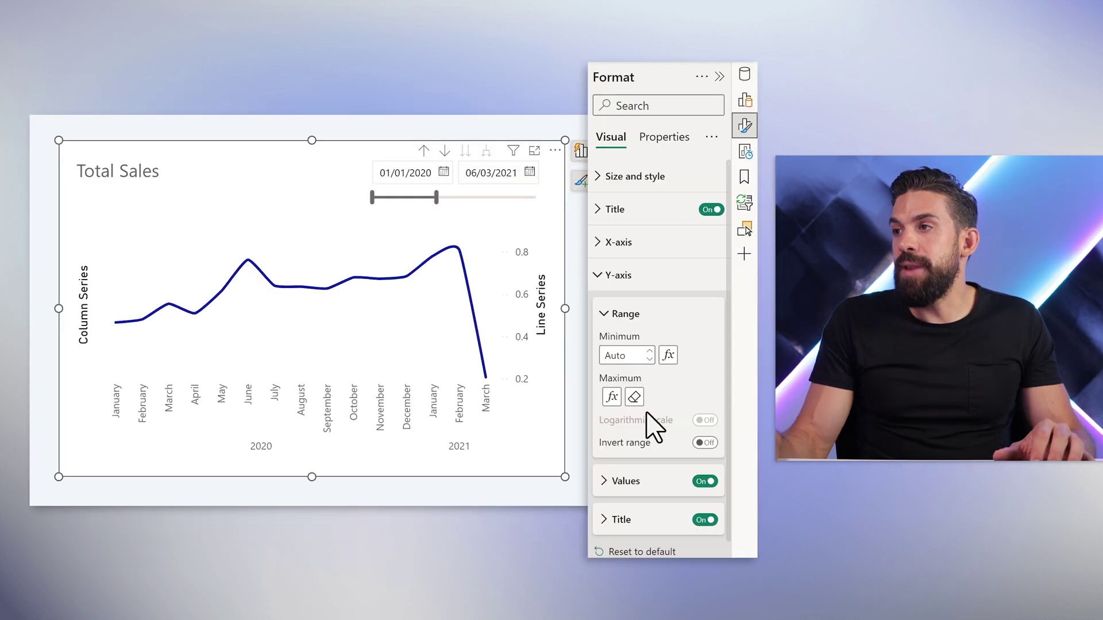
Base the secondary y-axis range maximum on the Max measure as well
left_click(618, 277)
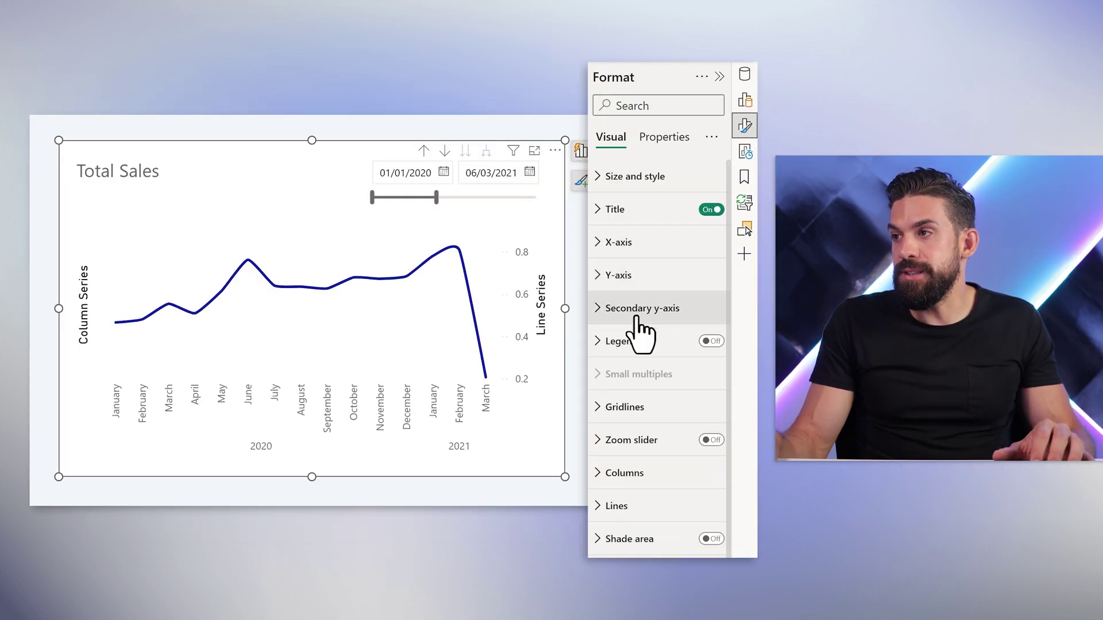
left_click(634, 310)
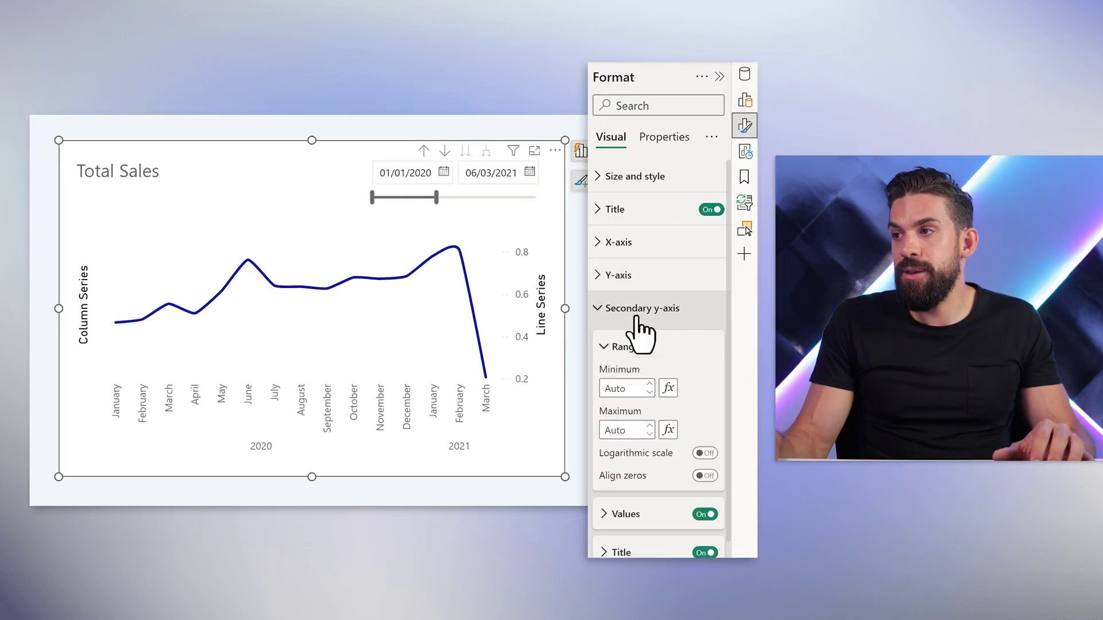
left_click(666, 430)
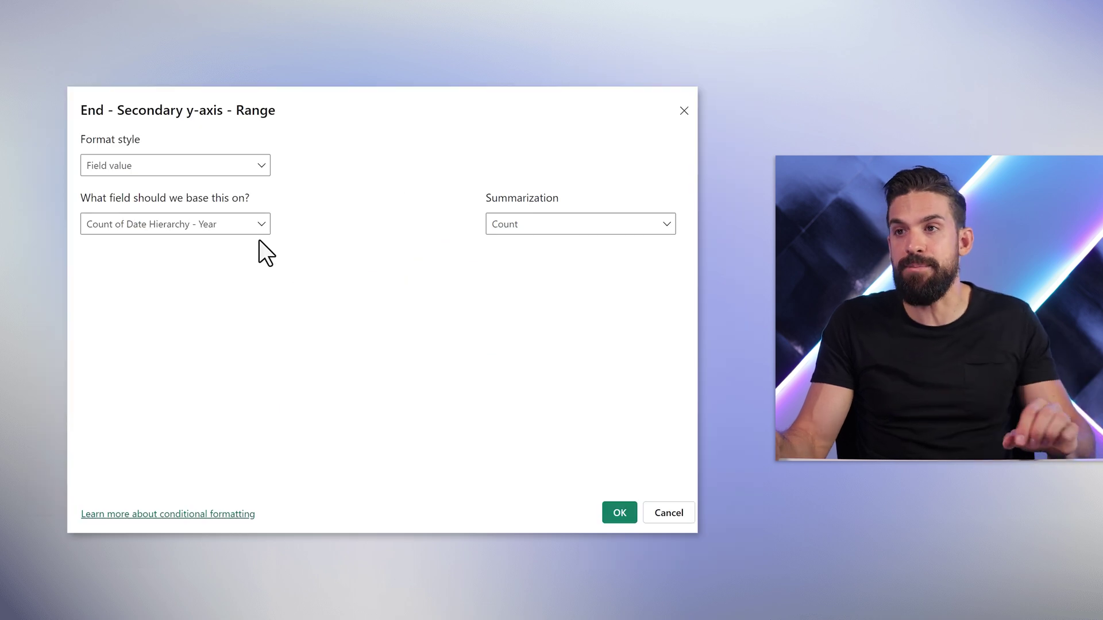
left_click(241, 230)
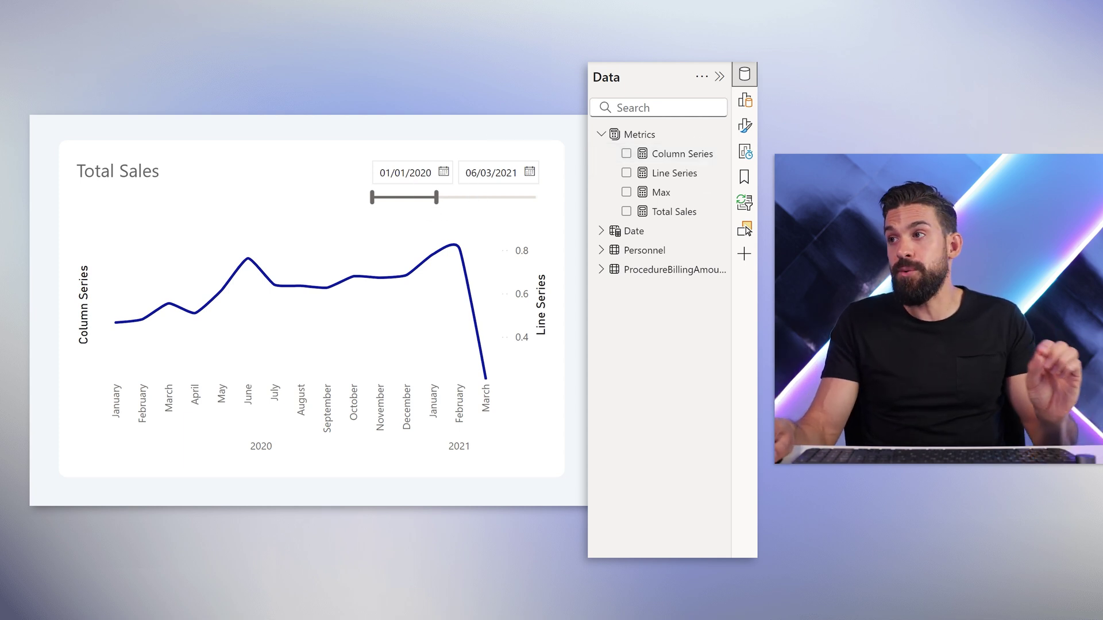
Edit the Column Series measure so its IF function returns 0 when MonthDiff is not below 12
left_click(688, 152)
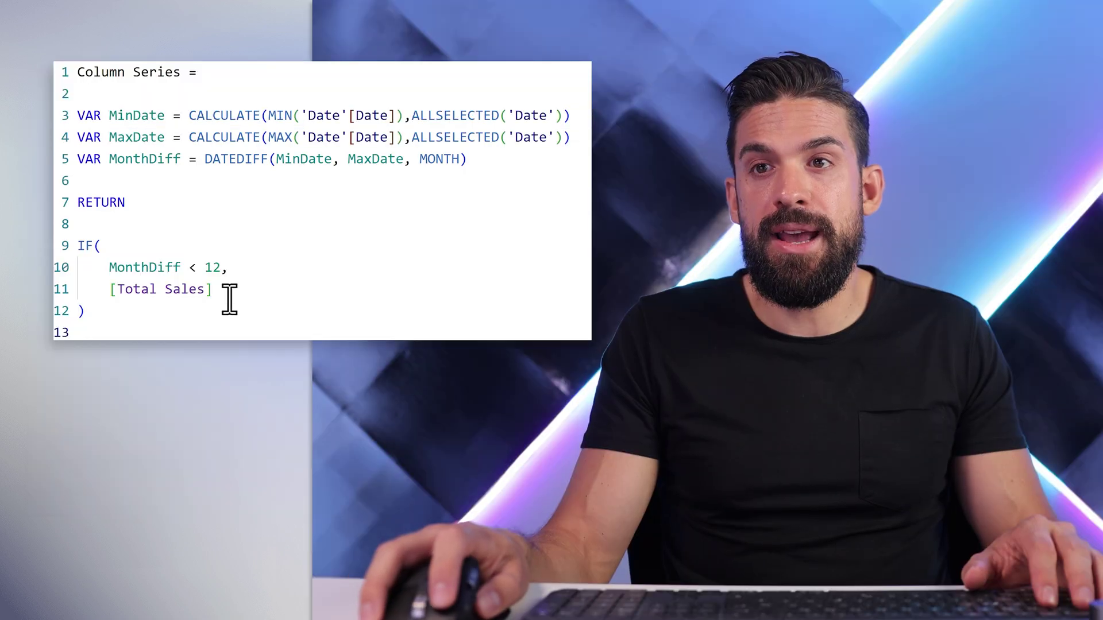
type(",")
key("Return")
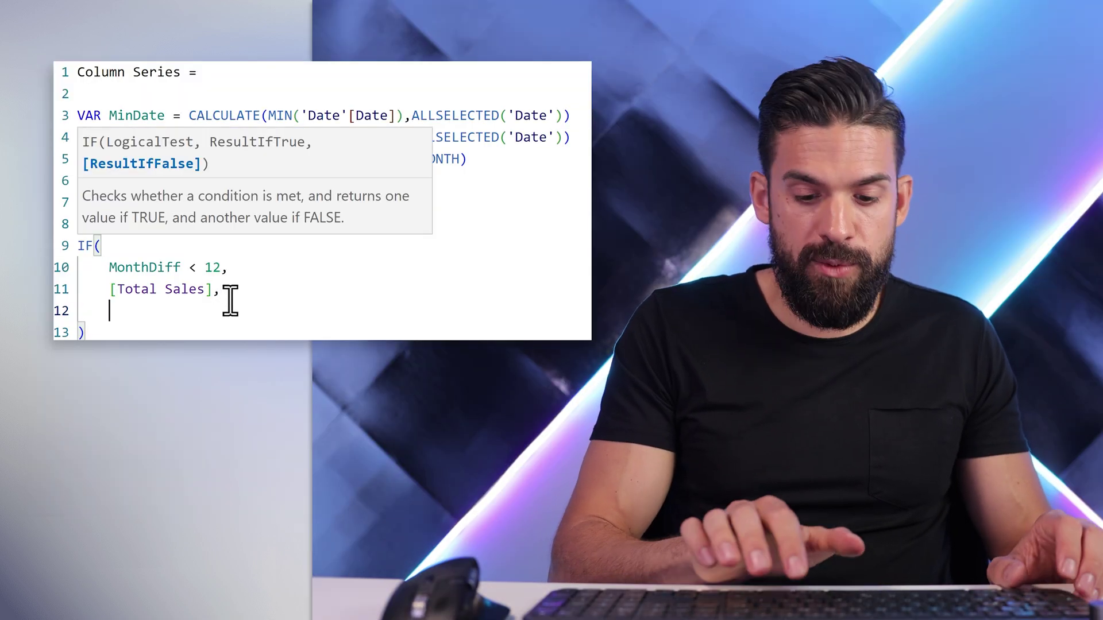
type("0")
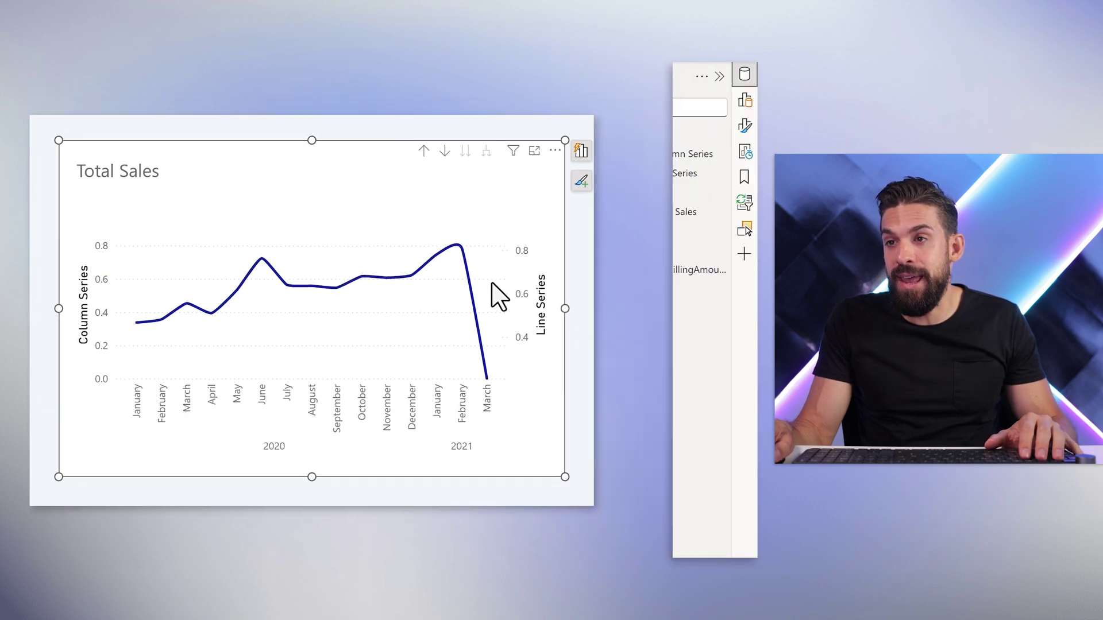
Align the zeros of the secondary y-axis with the primary one and turn off the secondary axis title
left_click(745, 126)
left_click(637, 310)
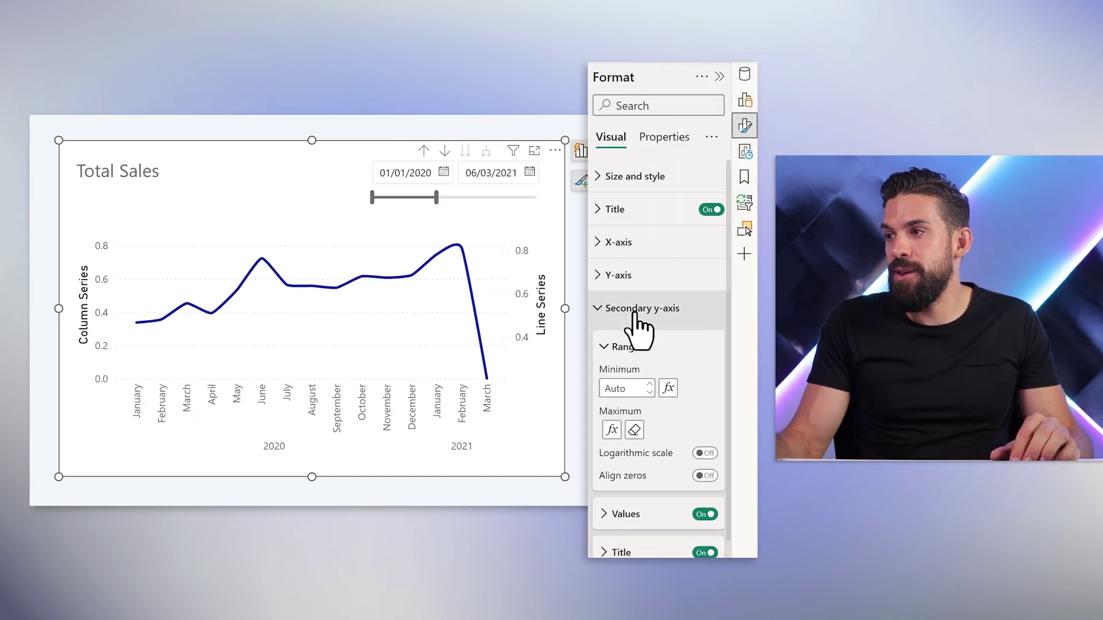
left_click(704, 476)
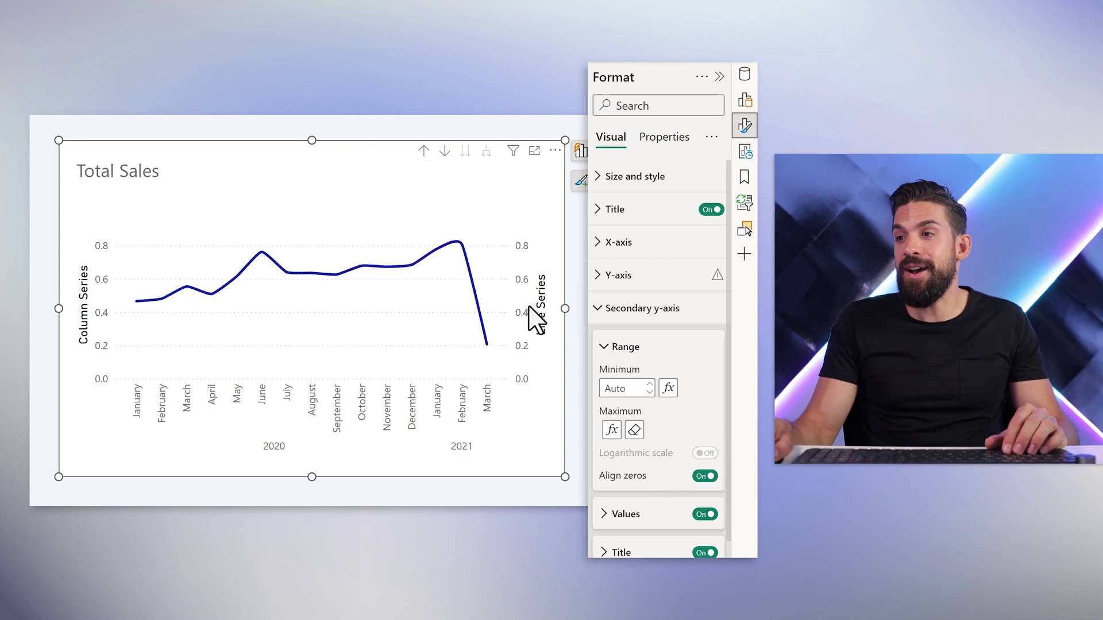
left_click(701, 552)
left_click(659, 282)
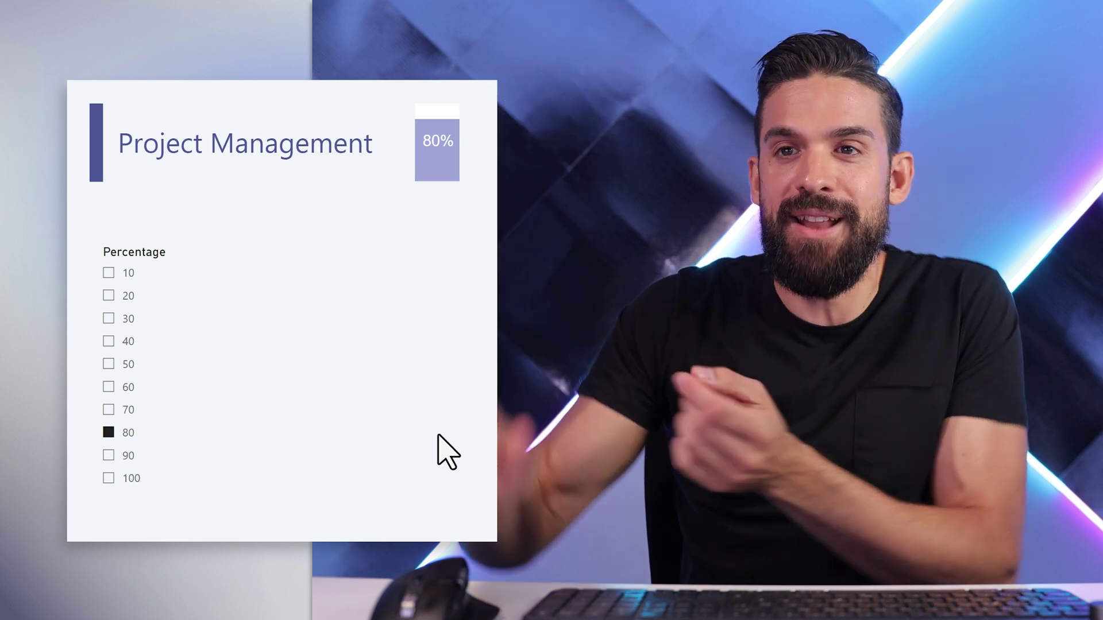
Test the Project Management fill indicator by selecting 60 and 30 in the Percentage slicer
left_click(119, 390)
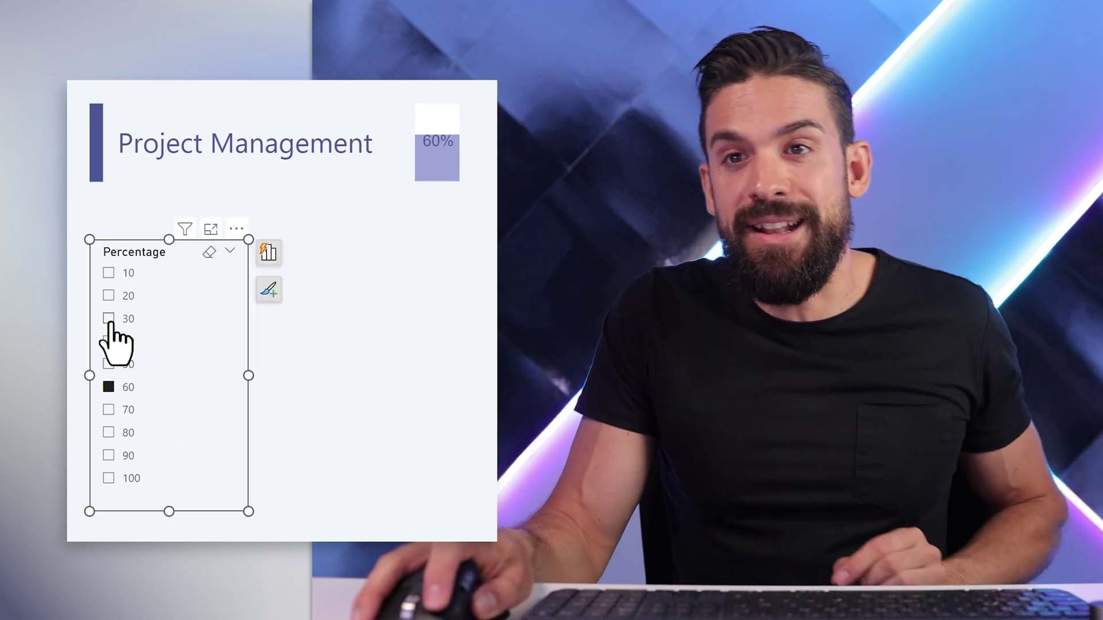
left_click(110, 319)
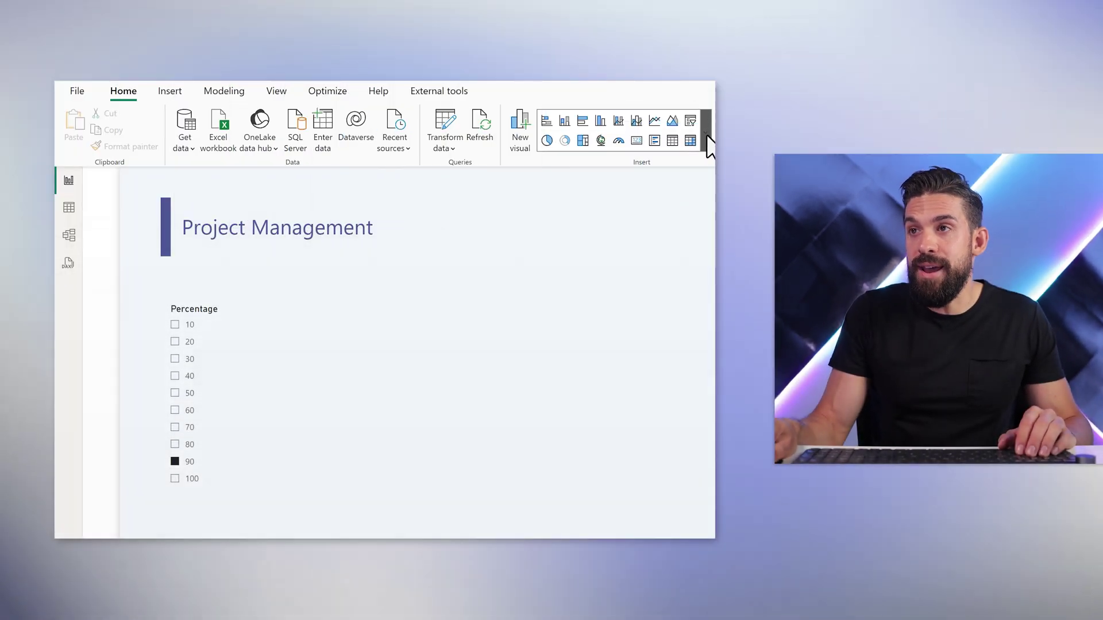
Show the full gallery of visuals and the Pct table's options for adding a new measure
left_click(705, 133)
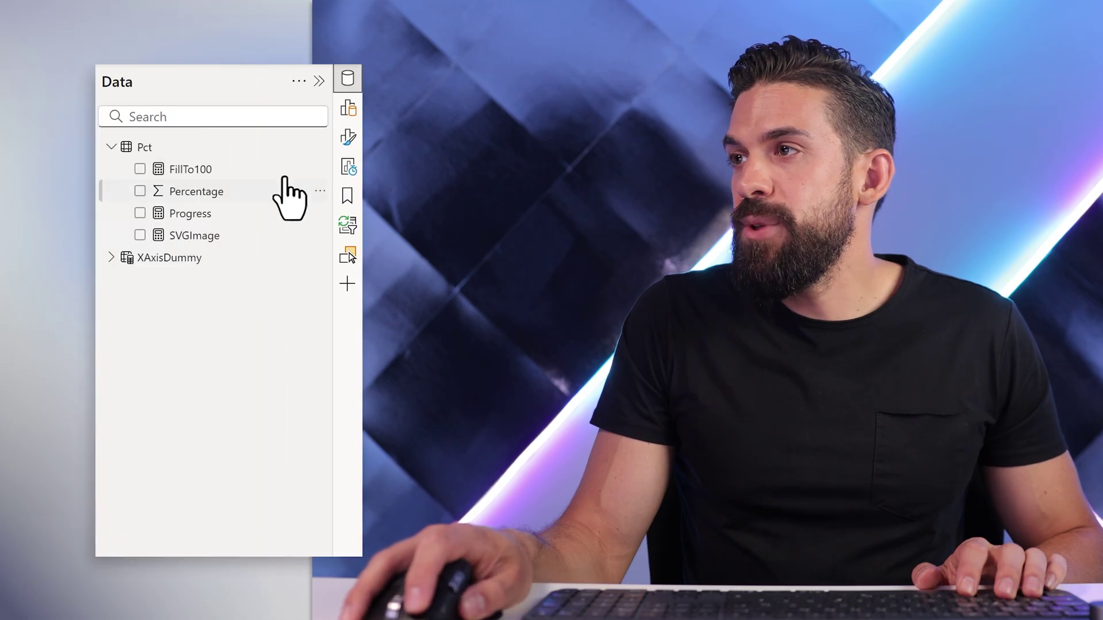
left_click(320, 147)
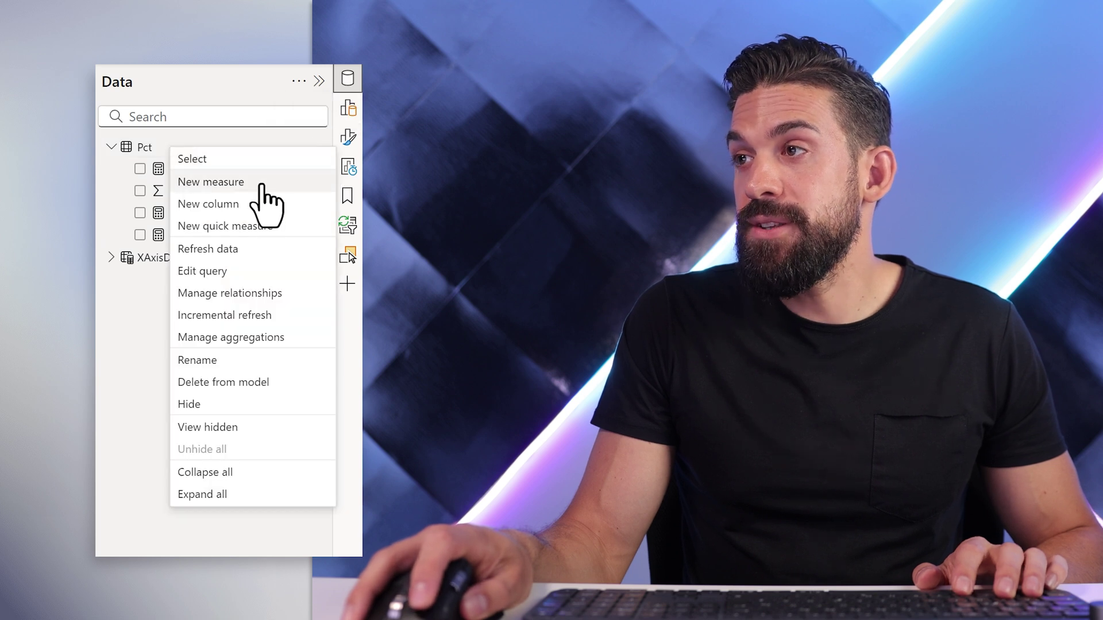
key("Escape")
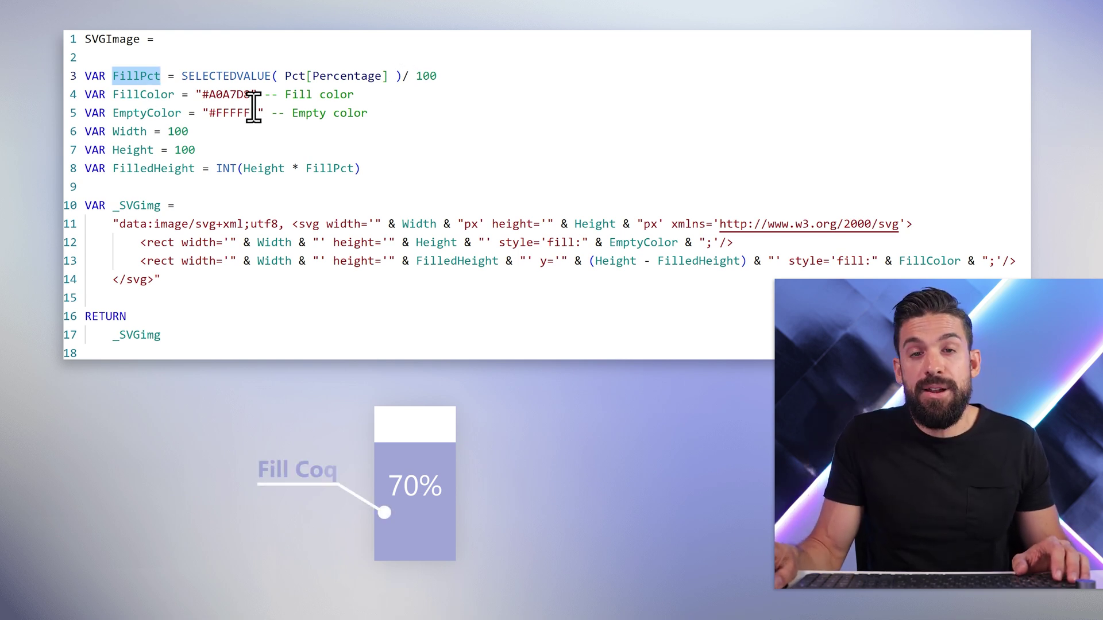
Examine the SVGImage measure's color, size and FilledHeight variables and the SVG string that draws the two rectangles
left_click(162, 115)
left_click(241, 113)
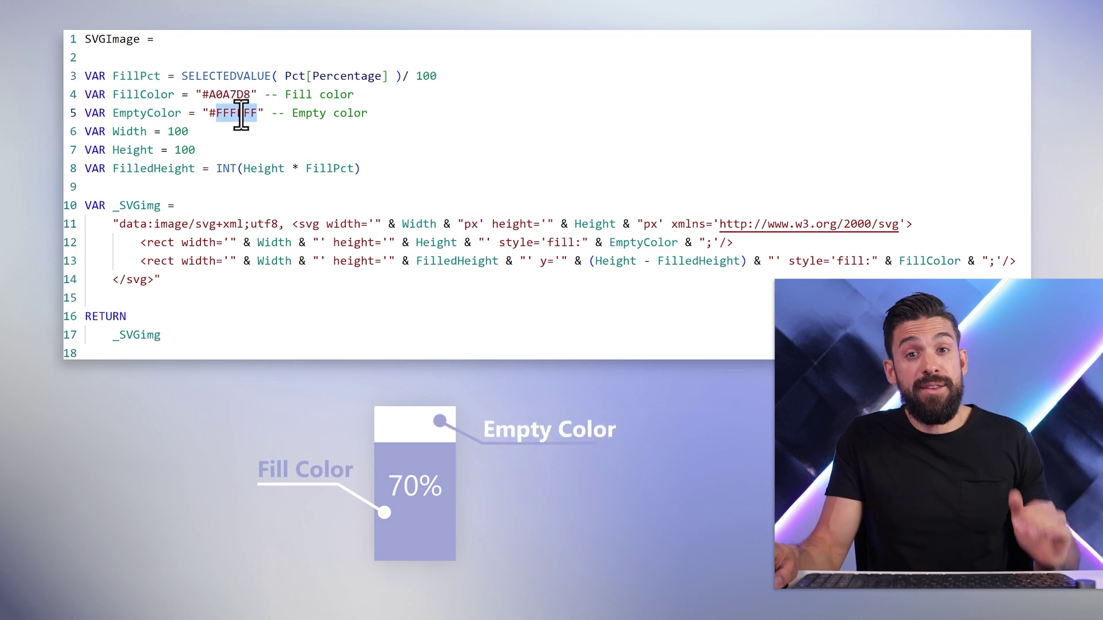
left_click(201, 144)
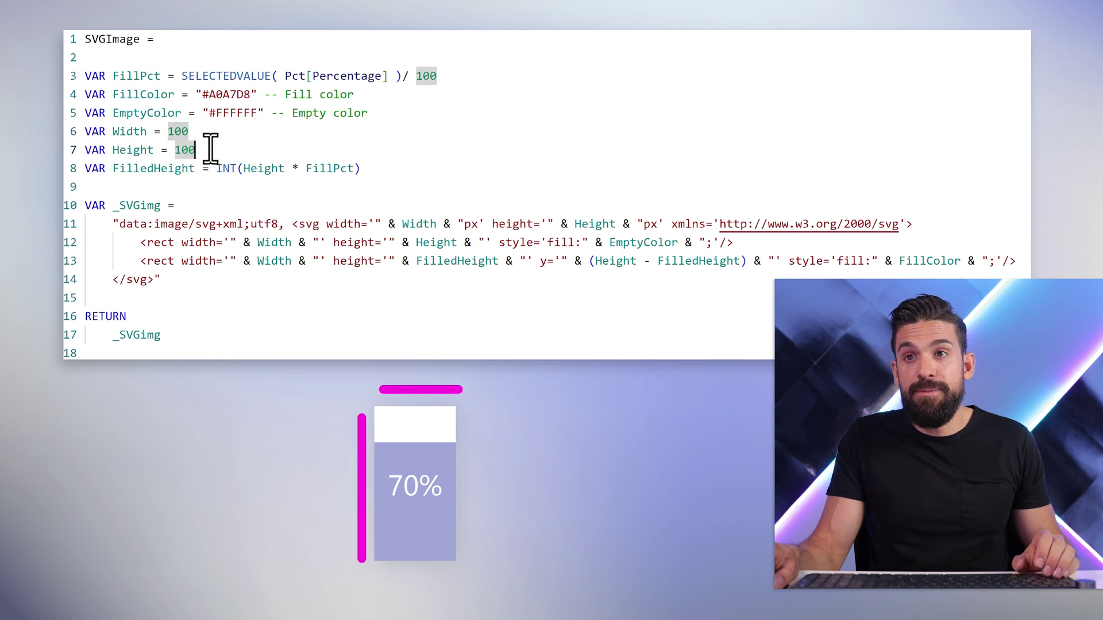
left_click(200, 175)
double_click(189, 170)
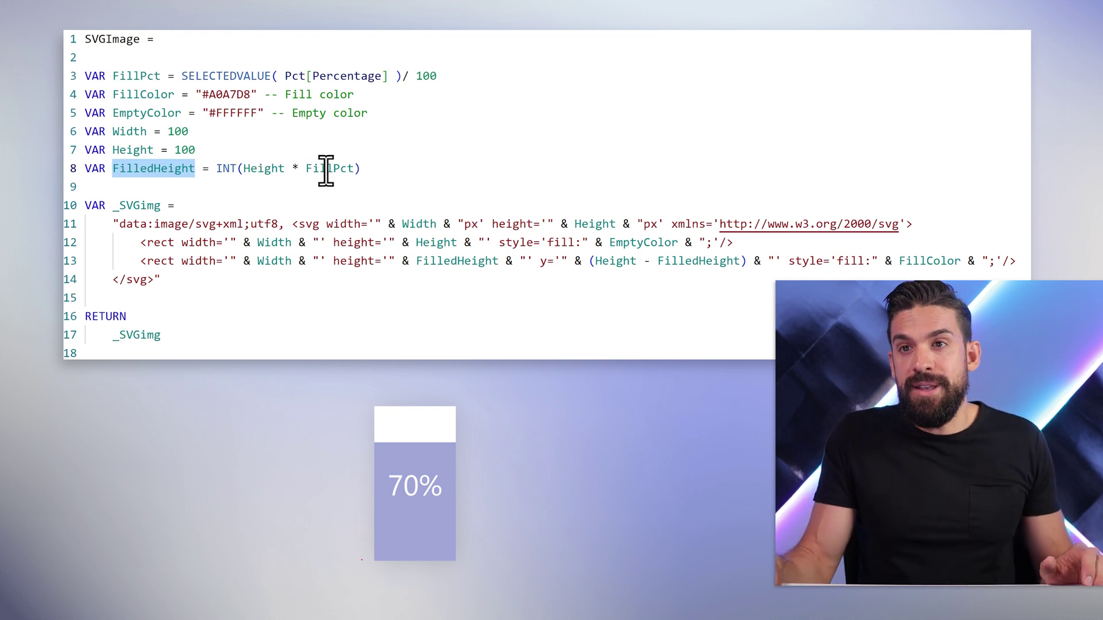
left_click_drag(209, 280, 86, 226)
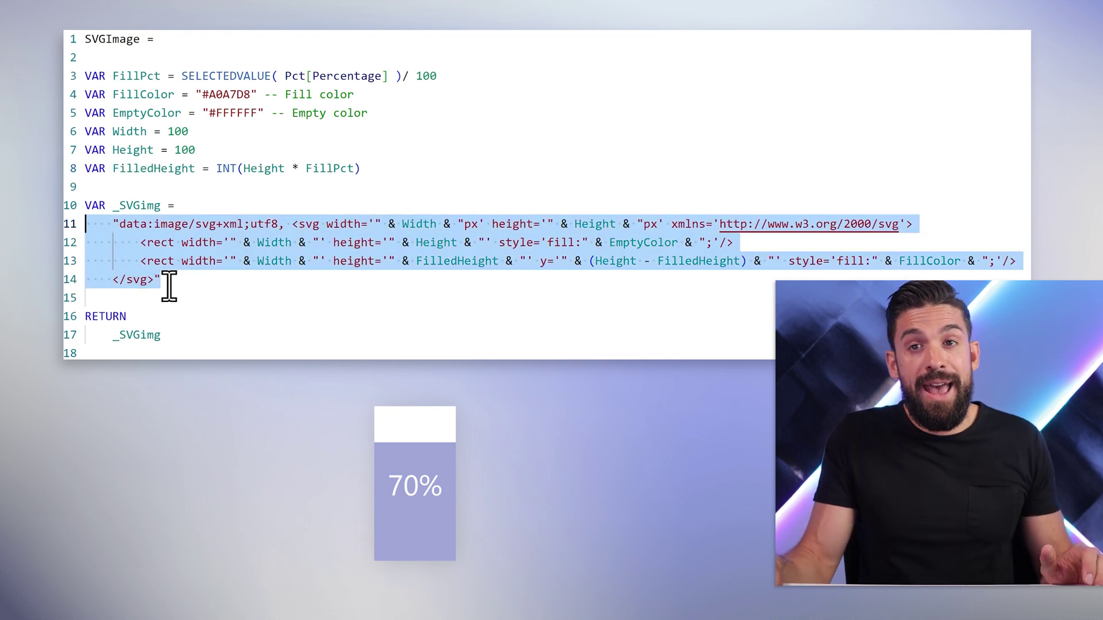
left_click(201, 293)
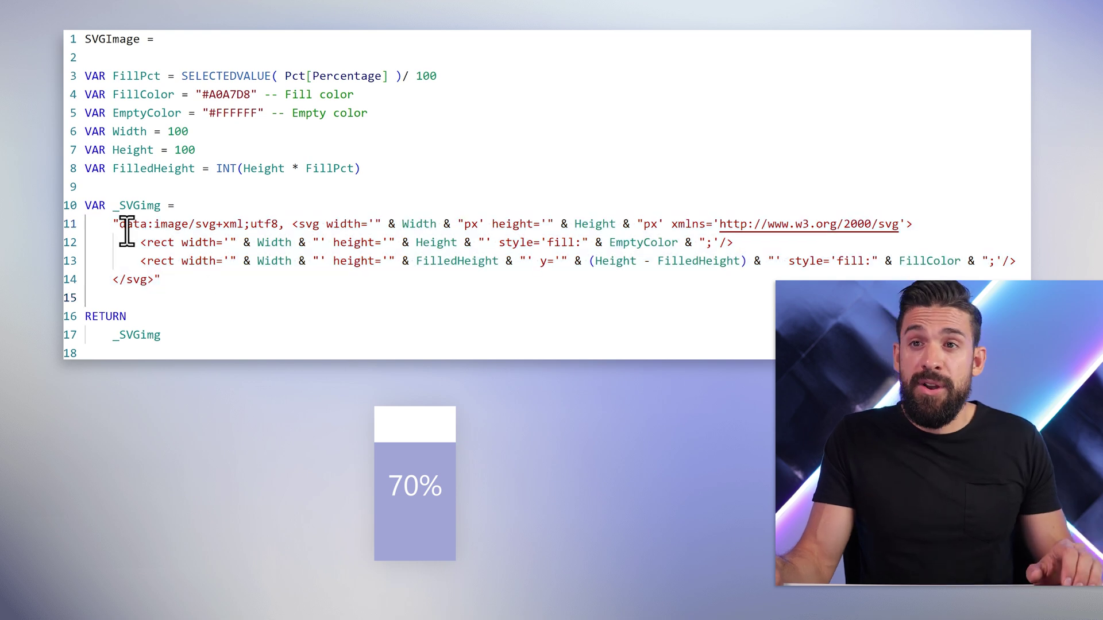
left_click_drag(150, 224, 291, 224)
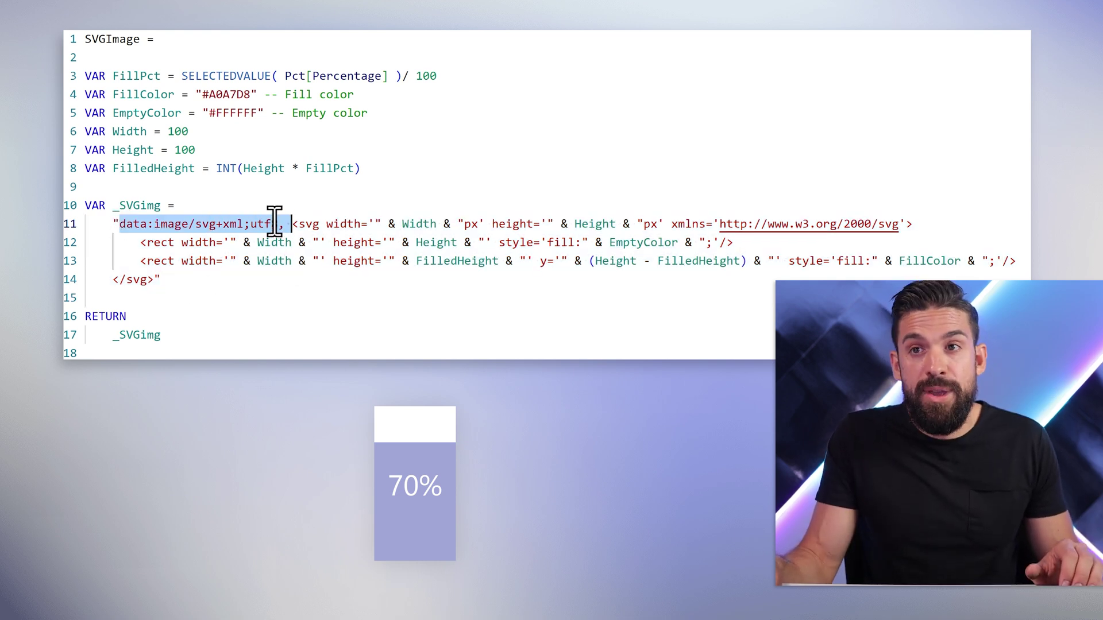
left_click_drag(300, 224, 332, 292)
left_click(400, 287)
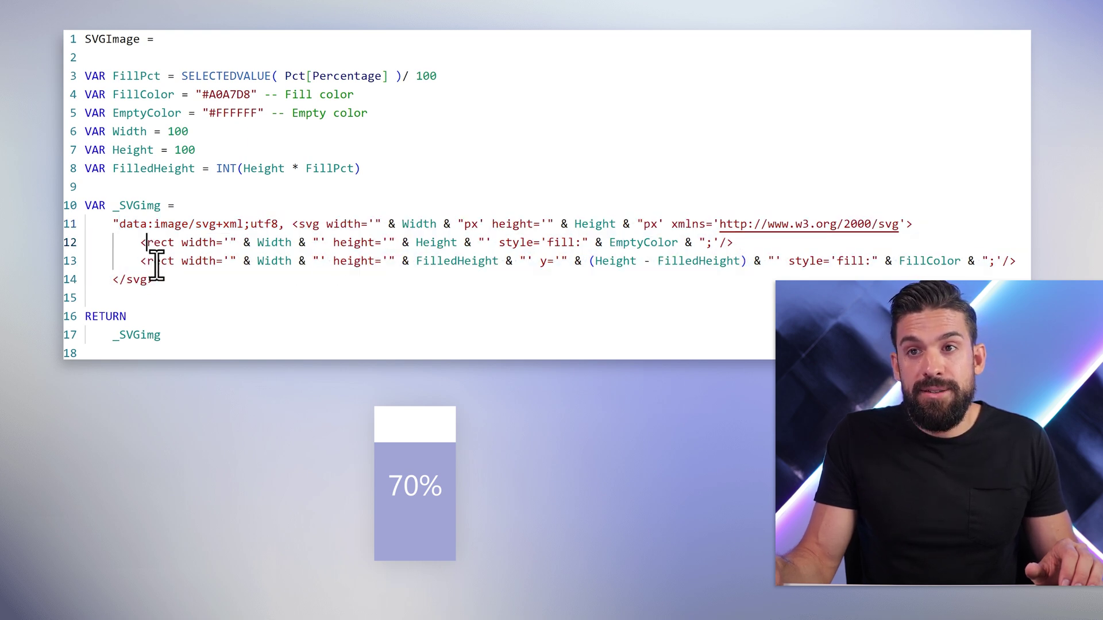
key("Left")
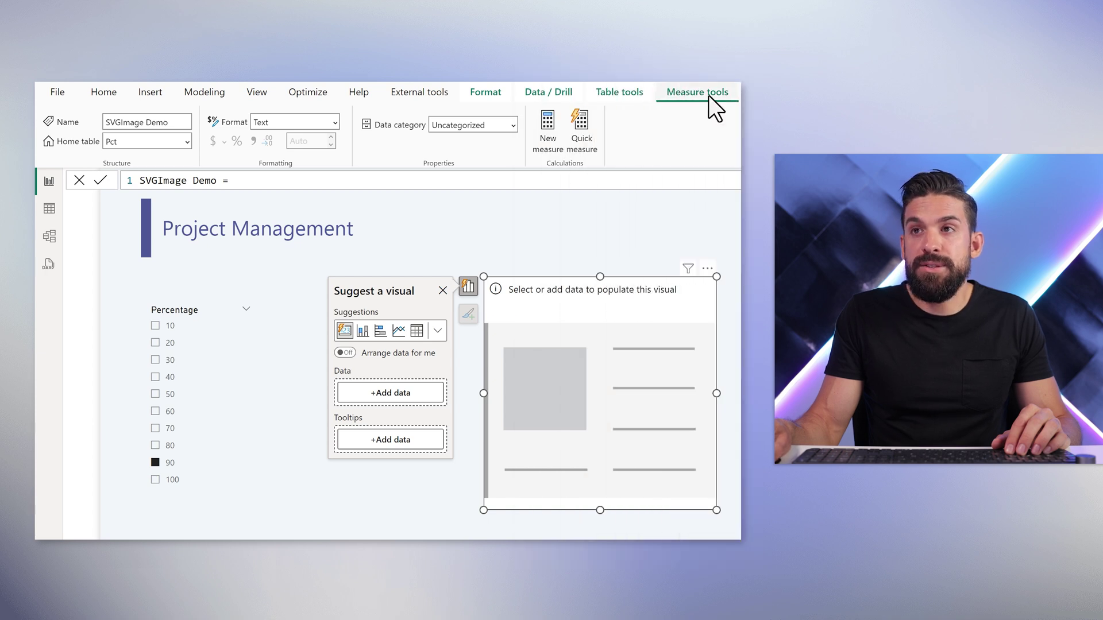
Set the SVGImage Demo measure's data category to Image URL and add the measure to the empty card visual
left_click(513, 124)
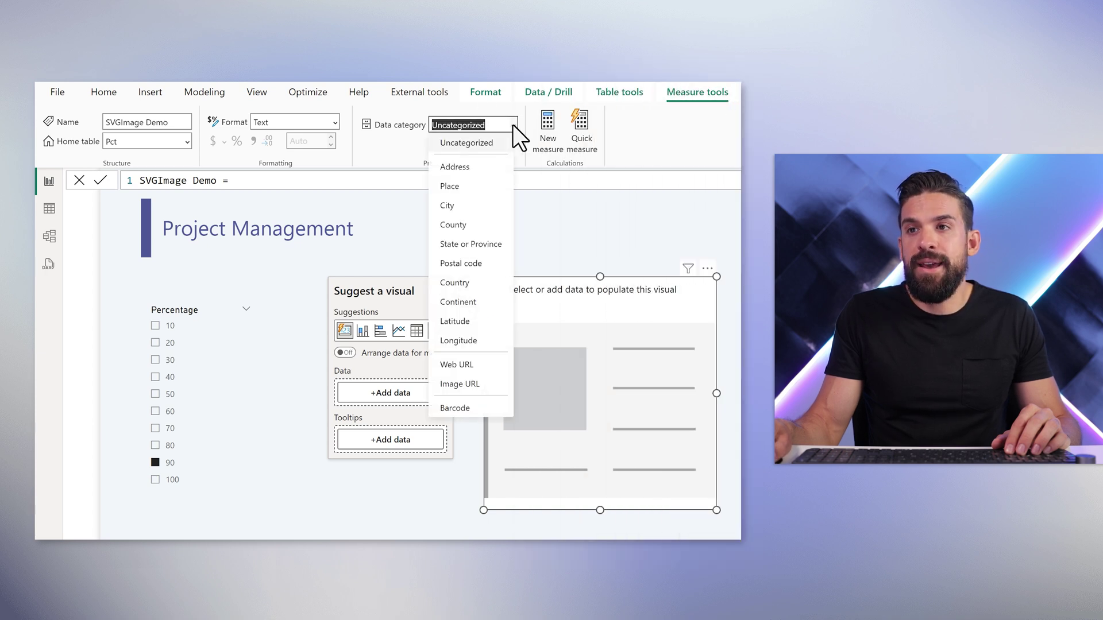
left_click(473, 385)
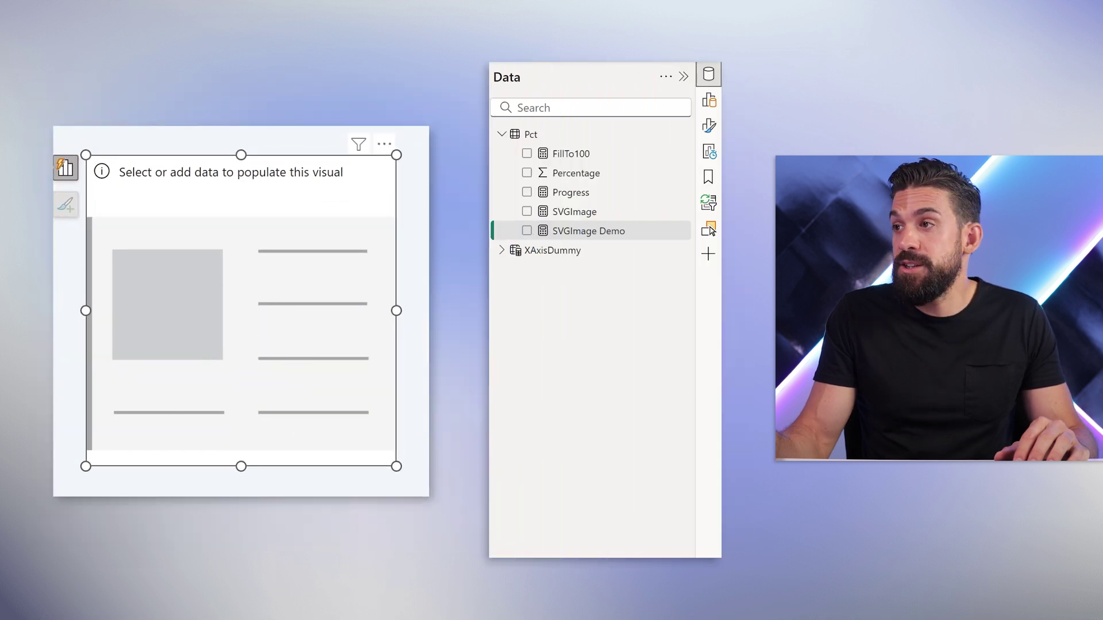
left_click_drag(588, 230, 290, 307)
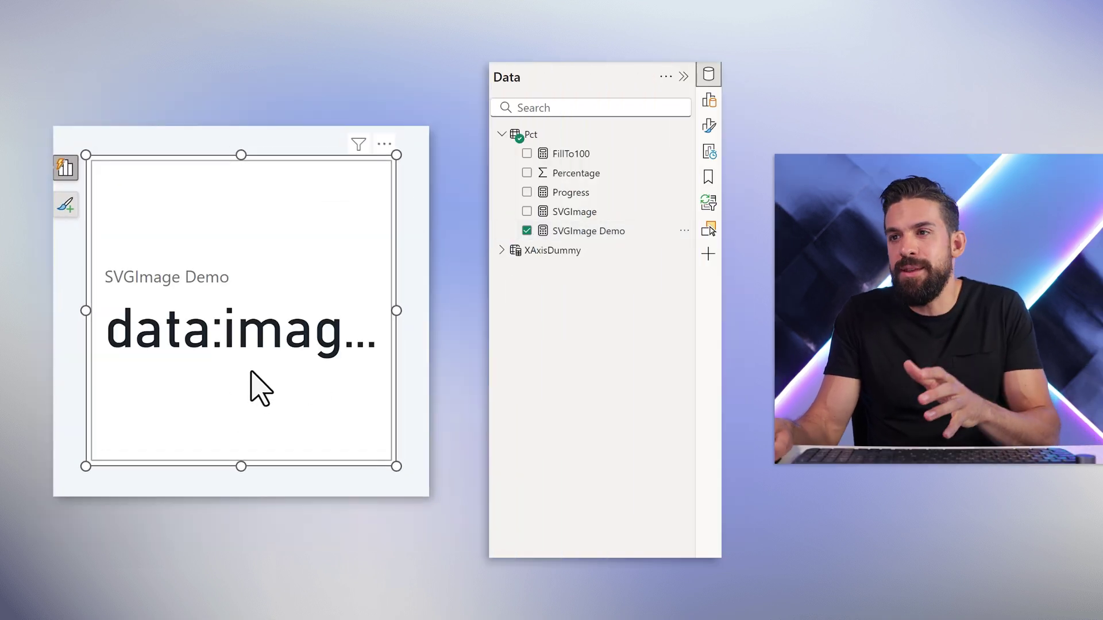
Turn off the values and the label in the card's callout values settings
left_click(708, 125)
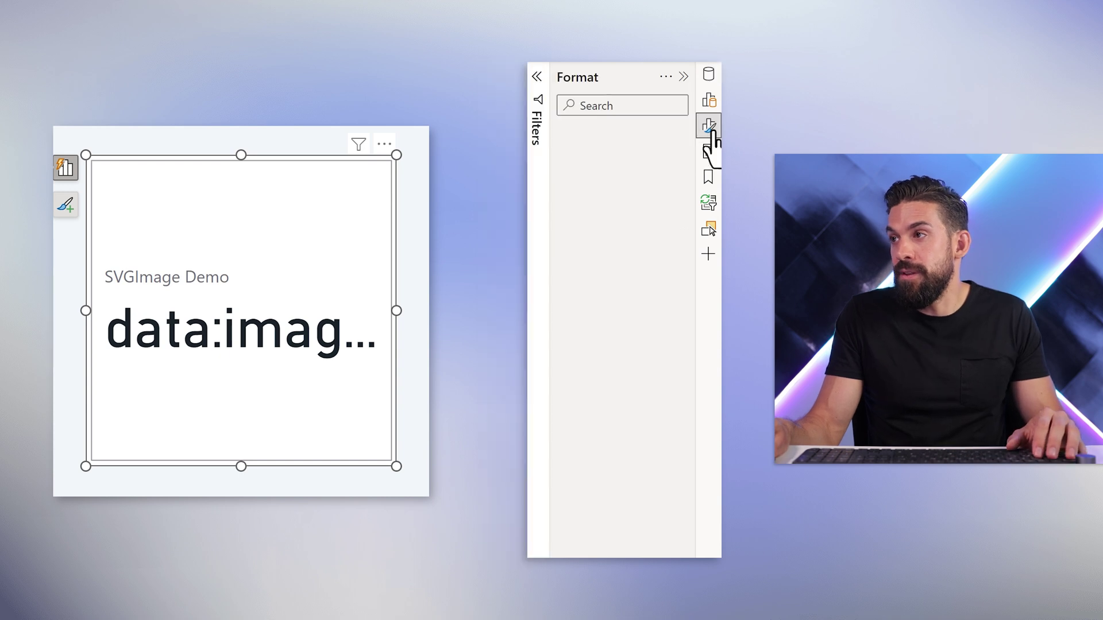
left_click(611, 278)
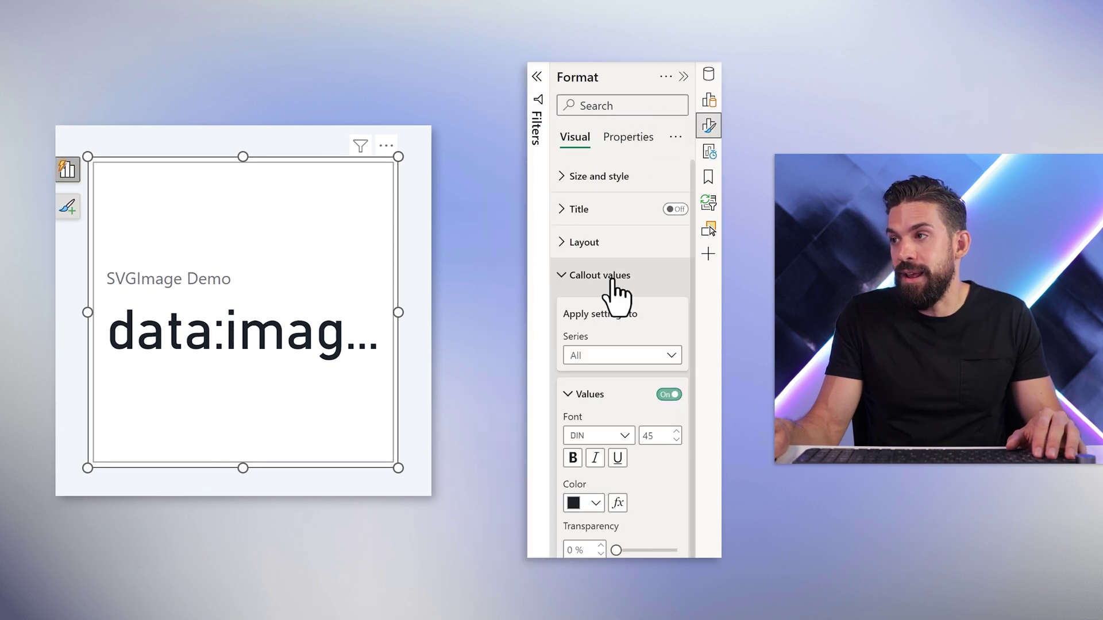
left_click(668, 394)
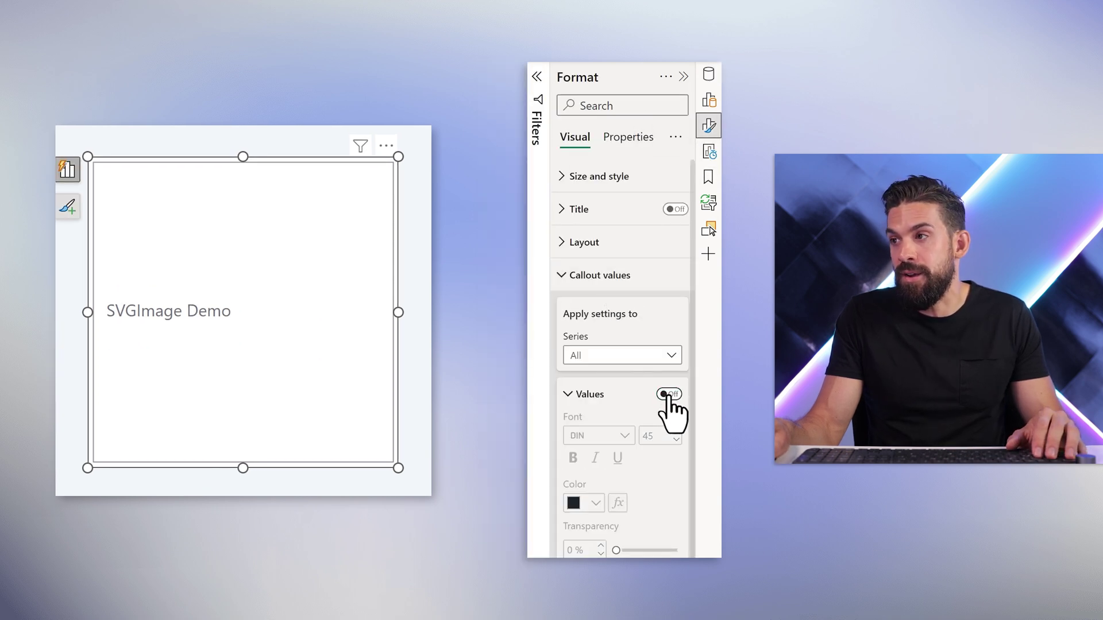
scroll(667, 397, "down", 5)
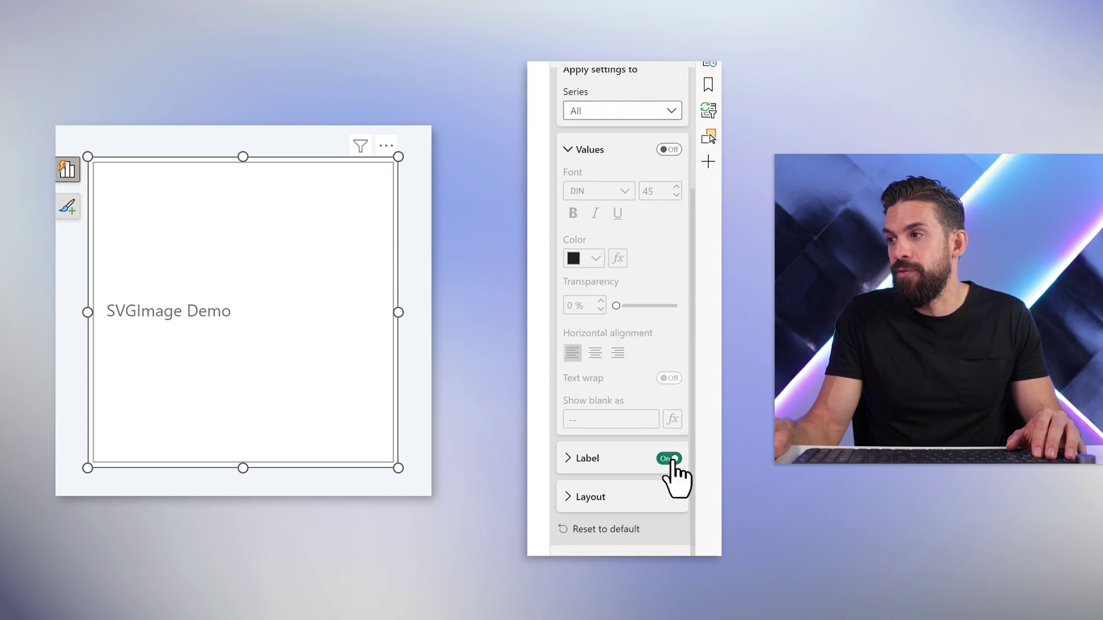
left_click(669, 458)
scroll(638, 356, "up", 3)
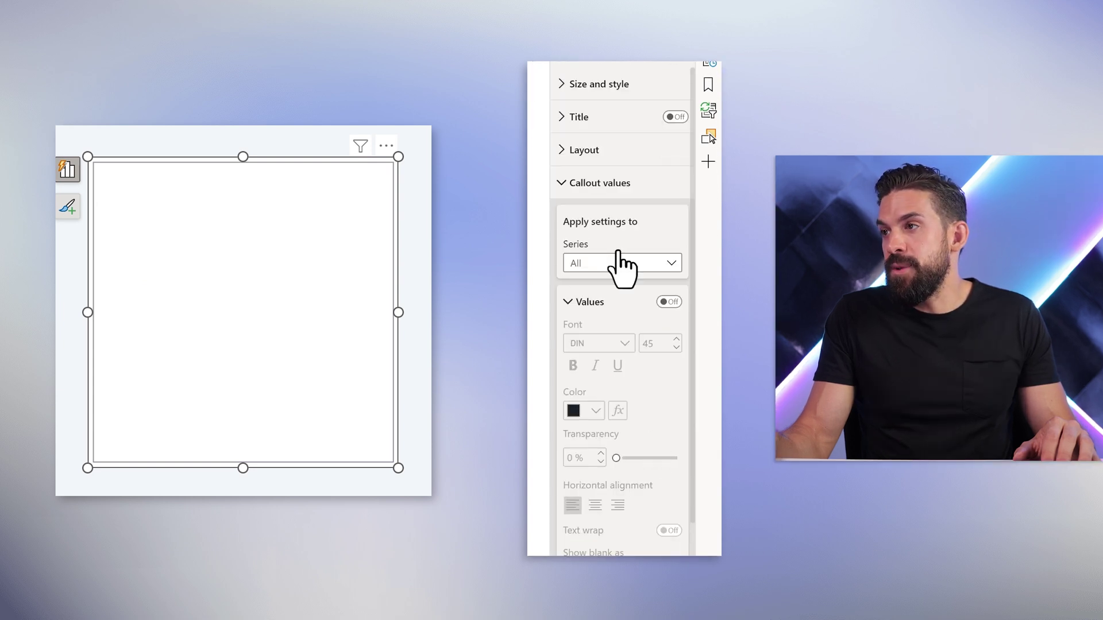
left_click(591, 182)
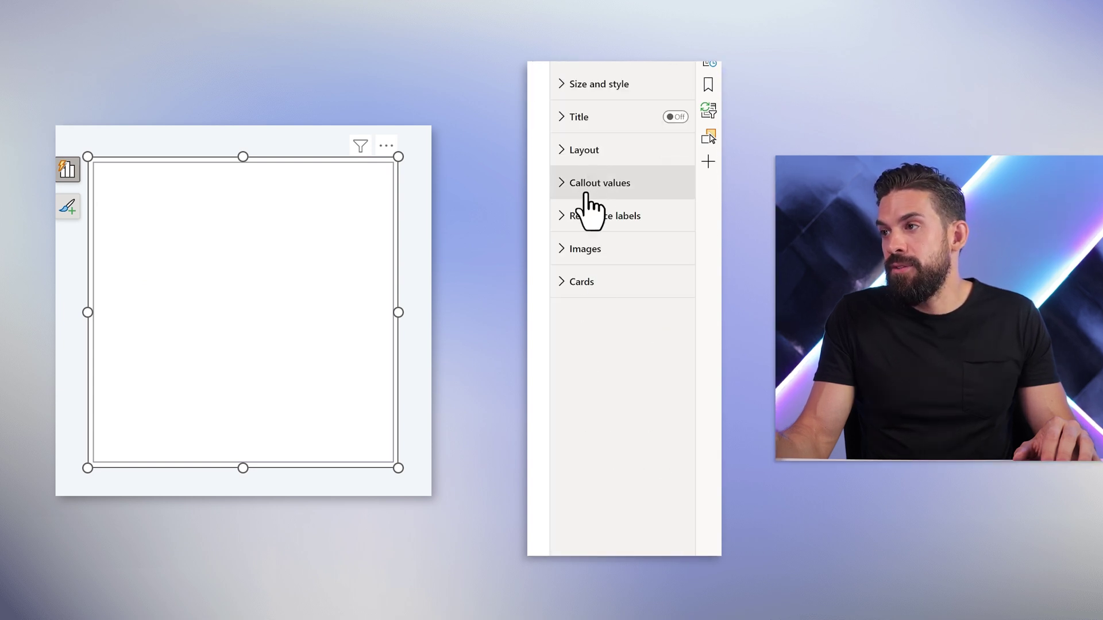
Turn off the background and border in the visual's Cards formatting for all series
left_click(587, 290)
scroll(632, 326, "down", 2)
left_click(667, 442)
left_click(670, 480)
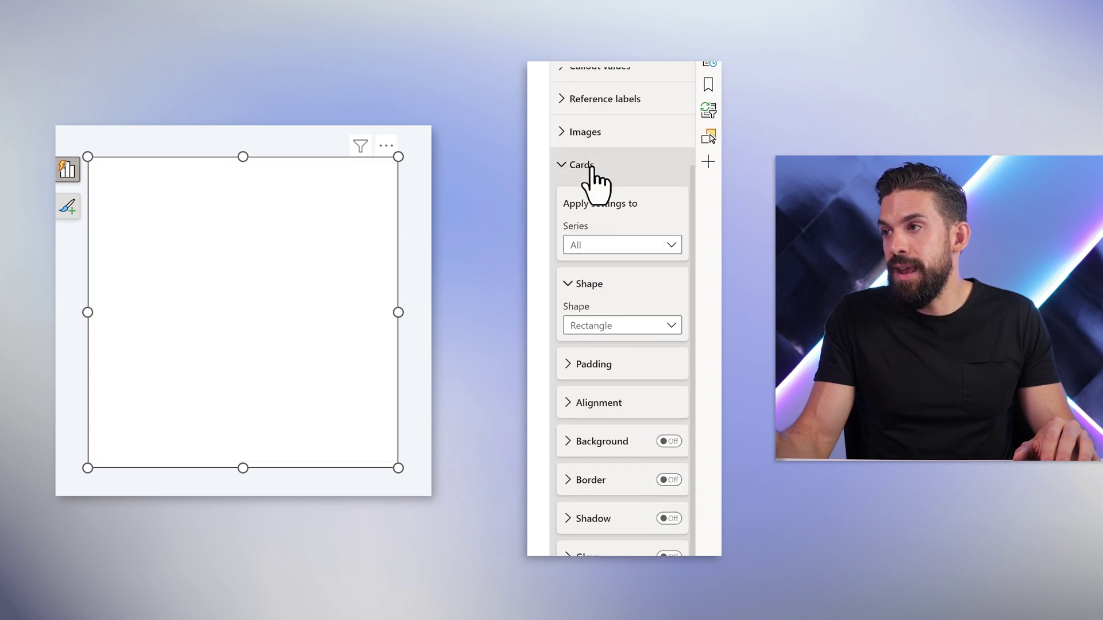
left_click(590, 167)
Enable the image for the SVGImage Demo series as an Image URL based on the field value of SVGImage Demo
left_click(592, 254)
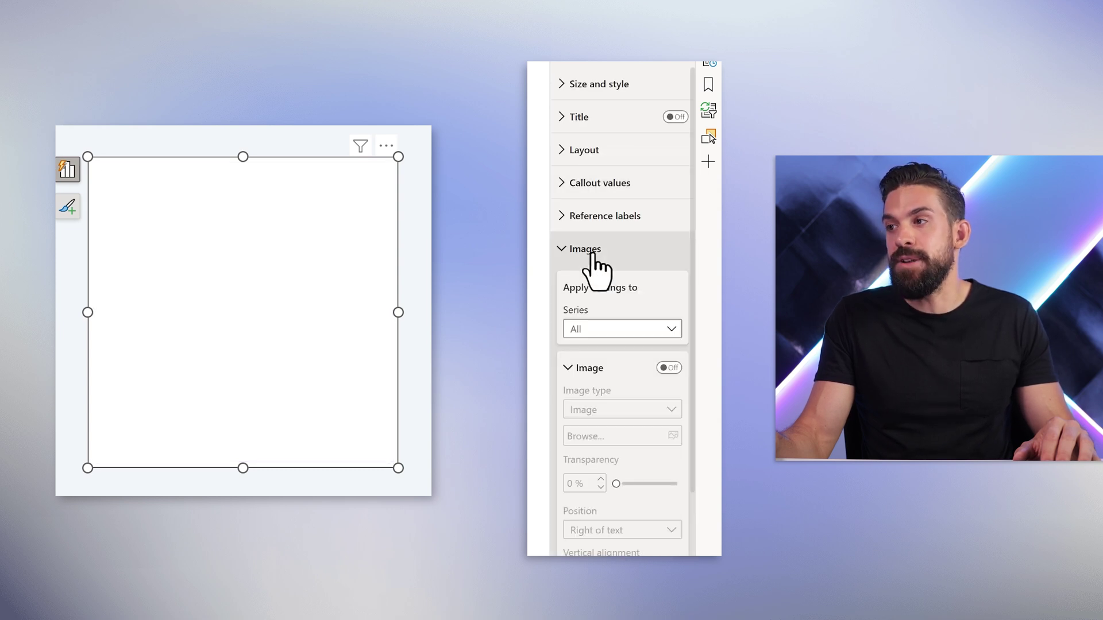
left_click(634, 332)
left_click(626, 369)
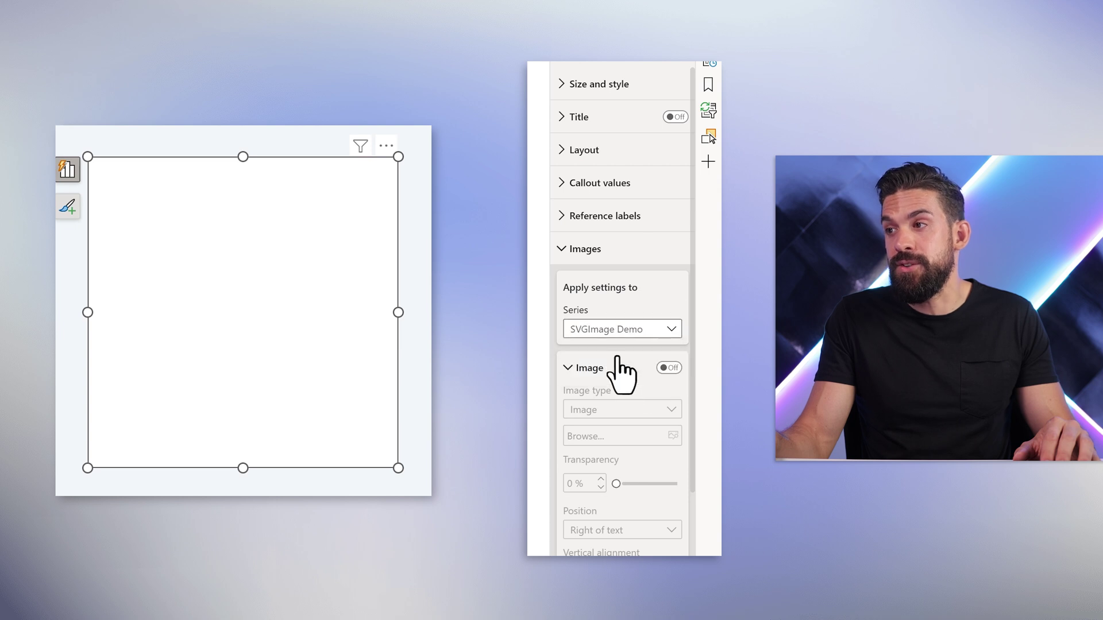
left_click(668, 368)
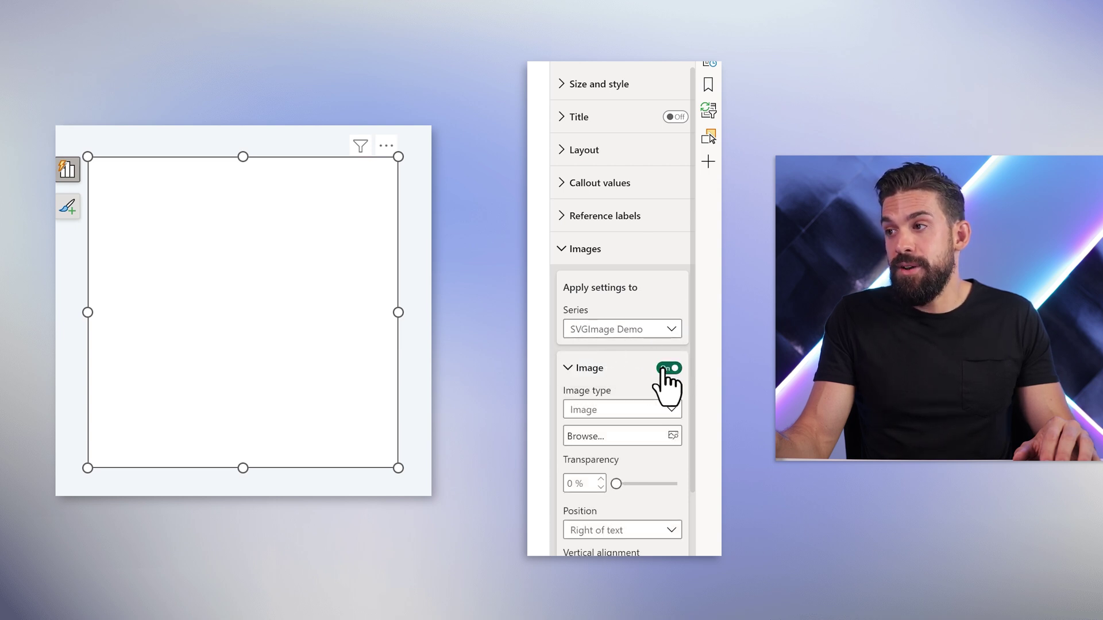
left_click(661, 409)
left_click(597, 448)
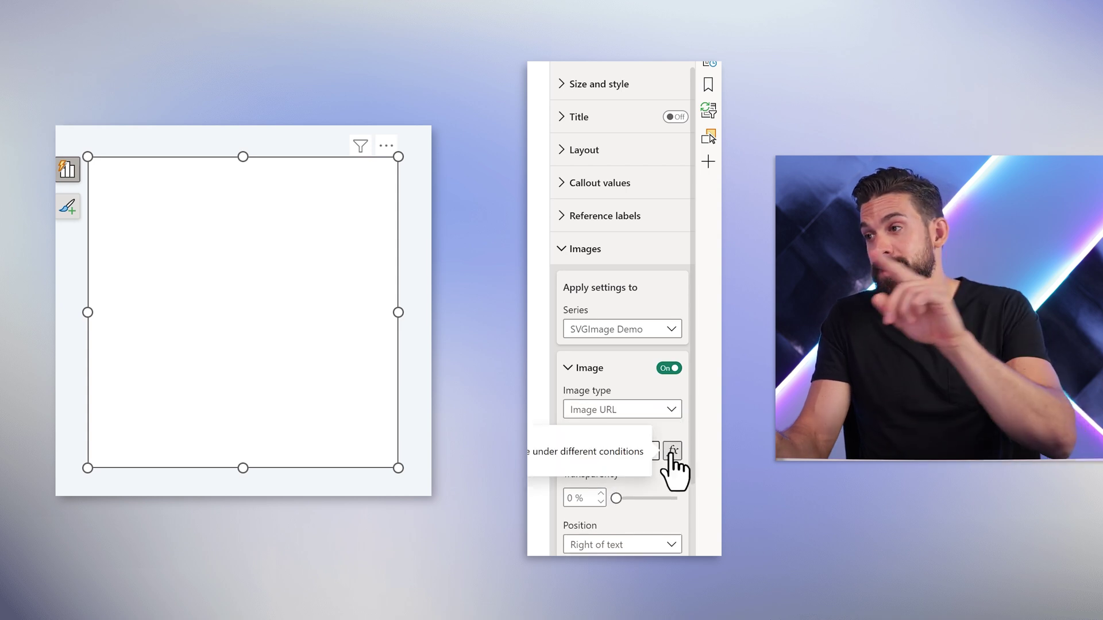
left_click(673, 454)
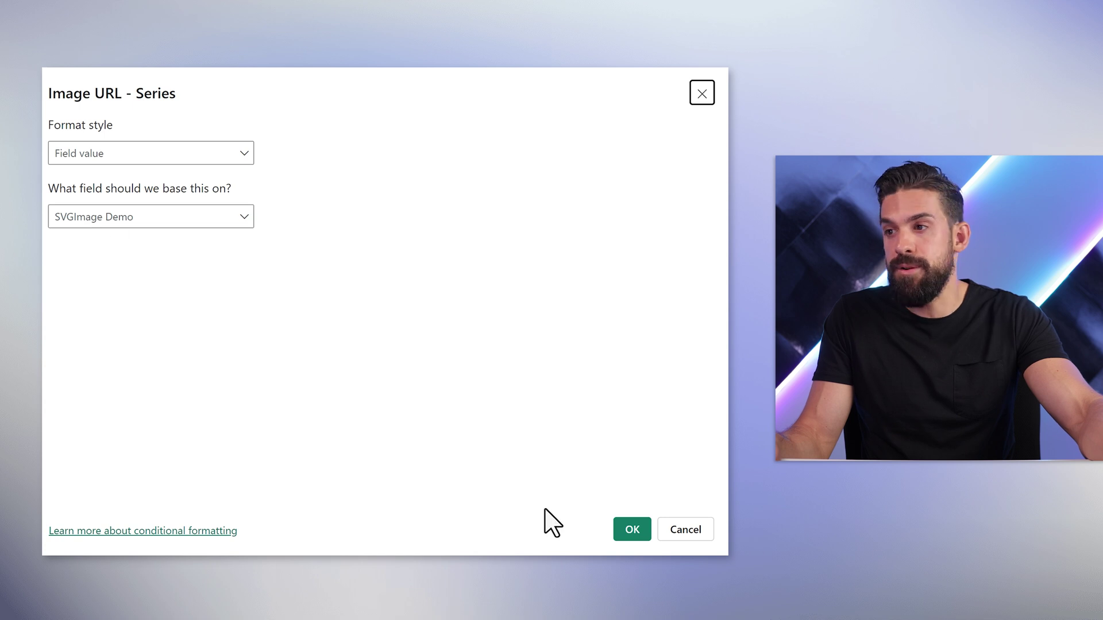
left_click(628, 529)
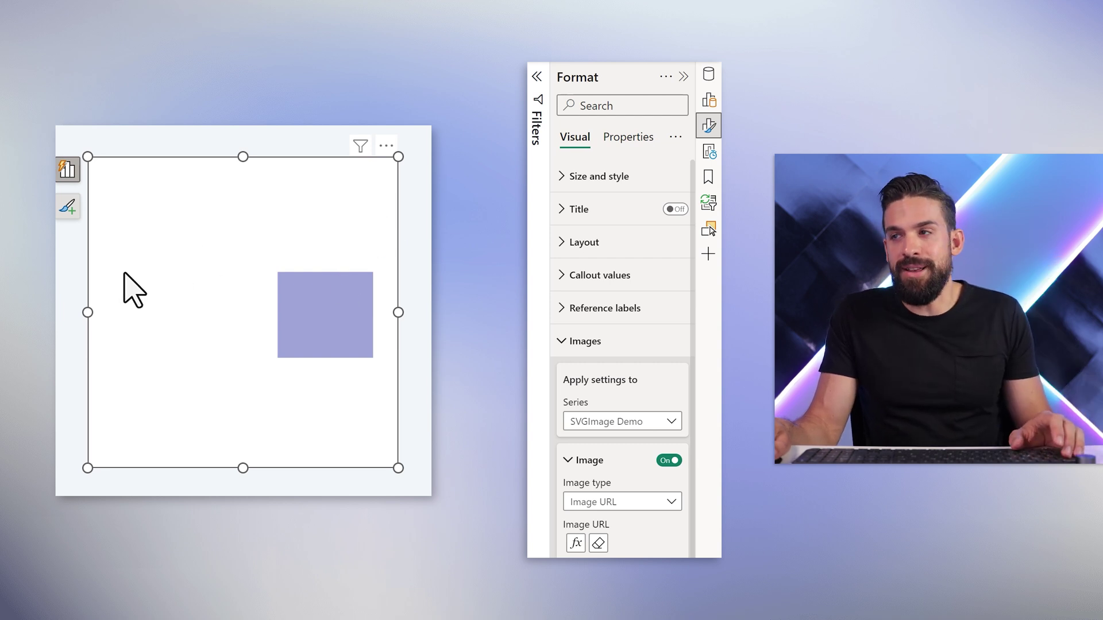
Turn off the visual's background and set its padding to 0 px on all four sides
left_click(608, 177)
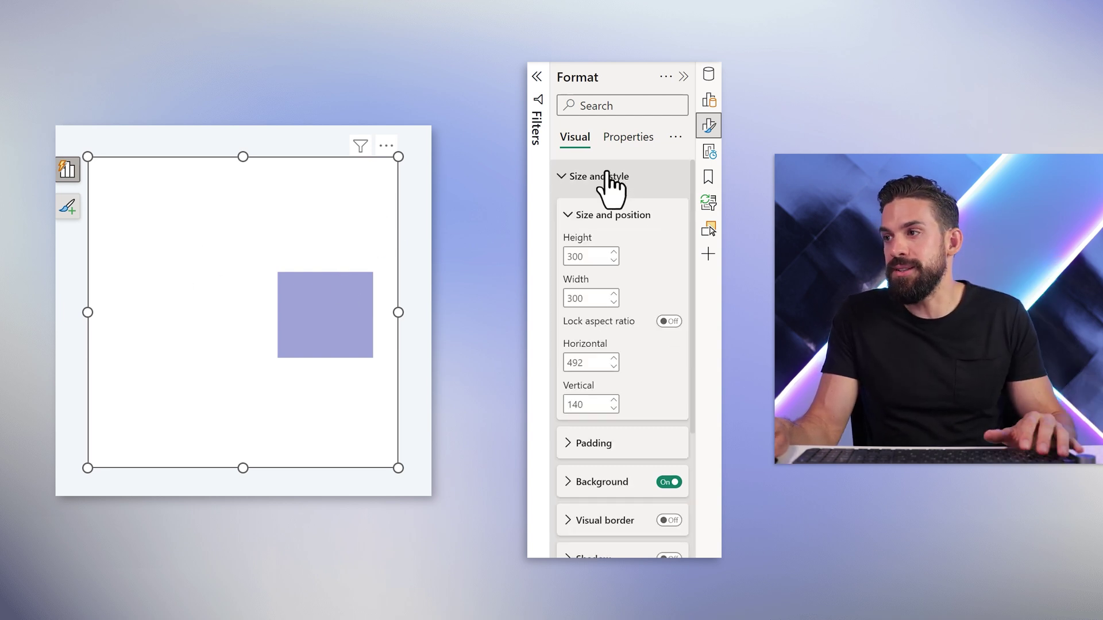
left_click(667, 482)
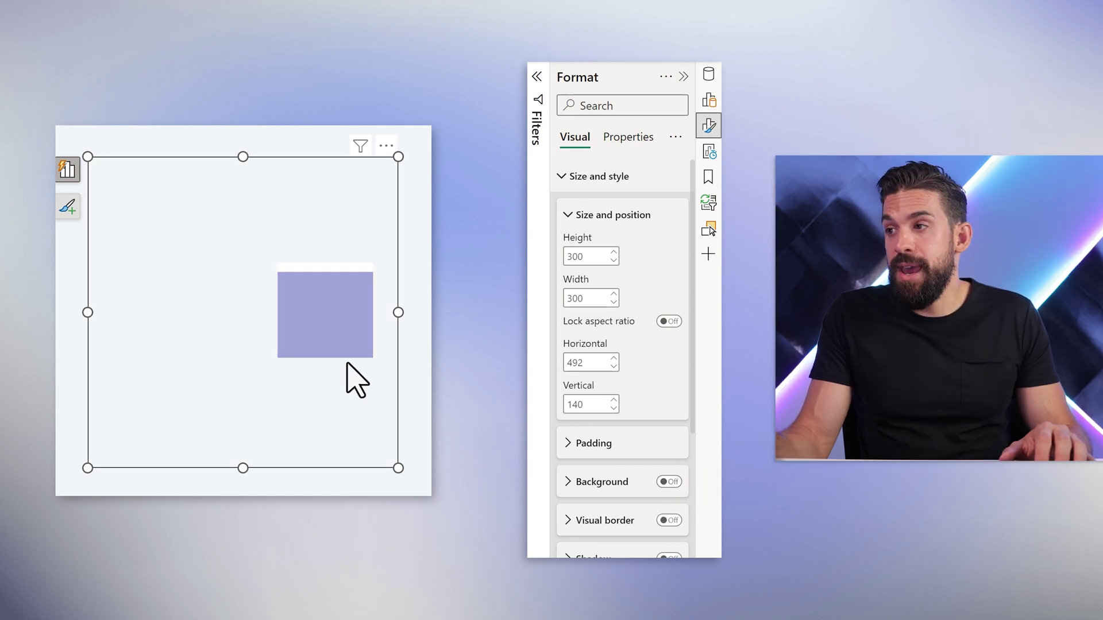
left_click(603, 444)
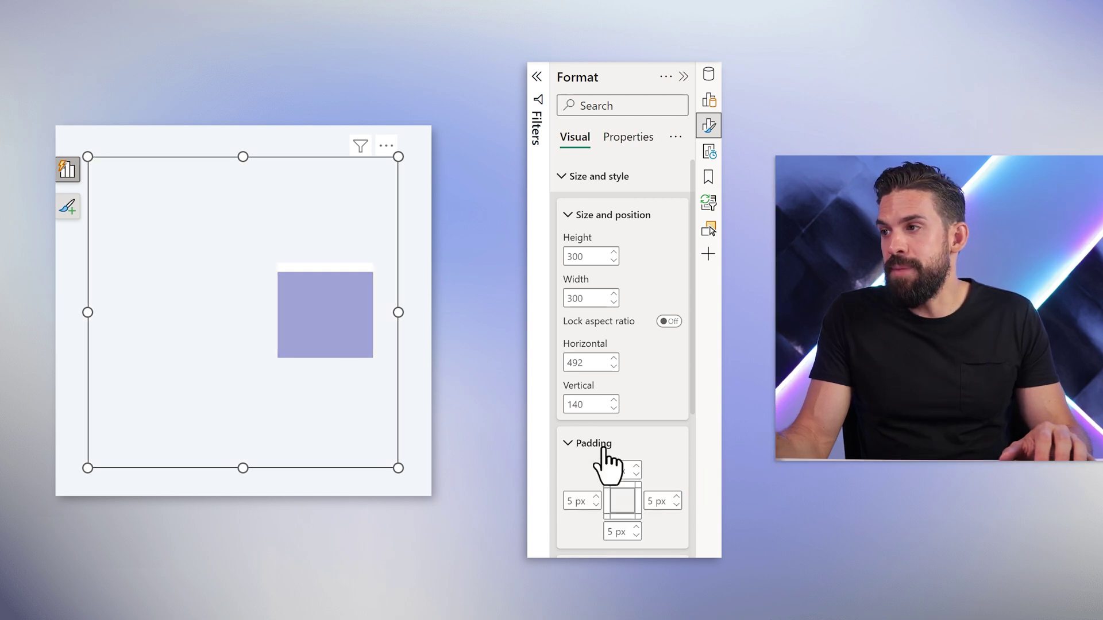
double_click(620, 469)
type("0")
double_click(655, 501)
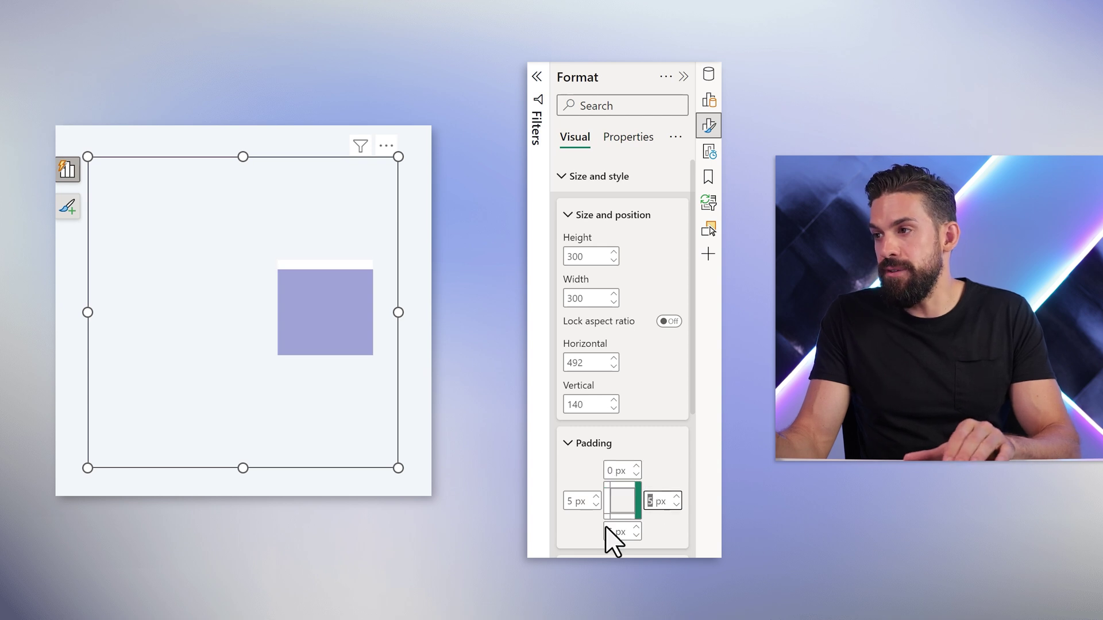
double_click(571, 501)
type("0")
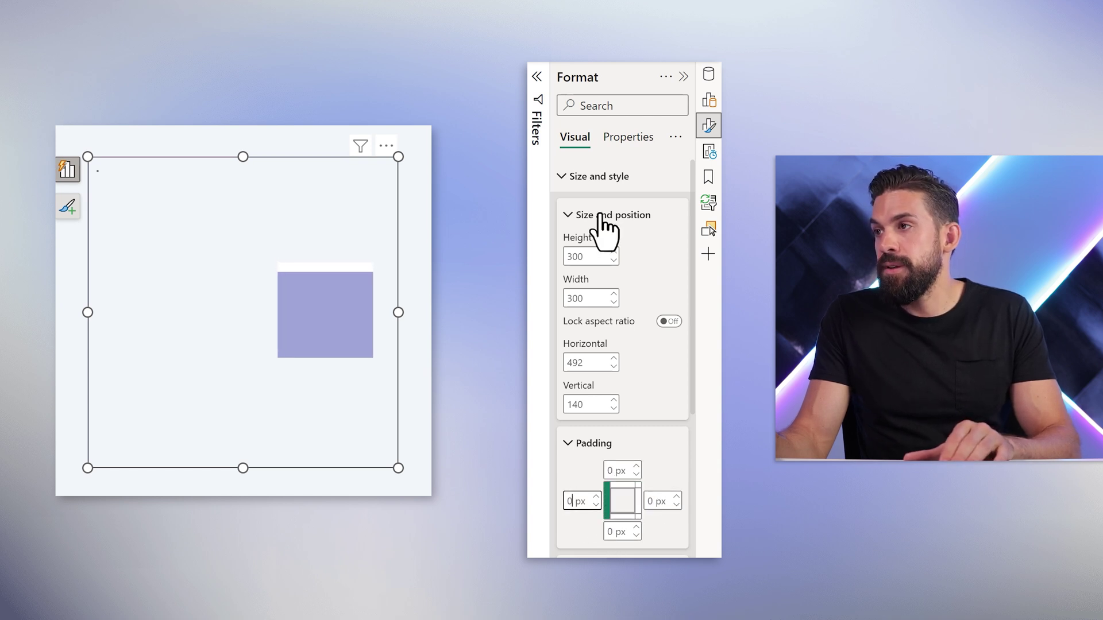
left_click(589, 178)
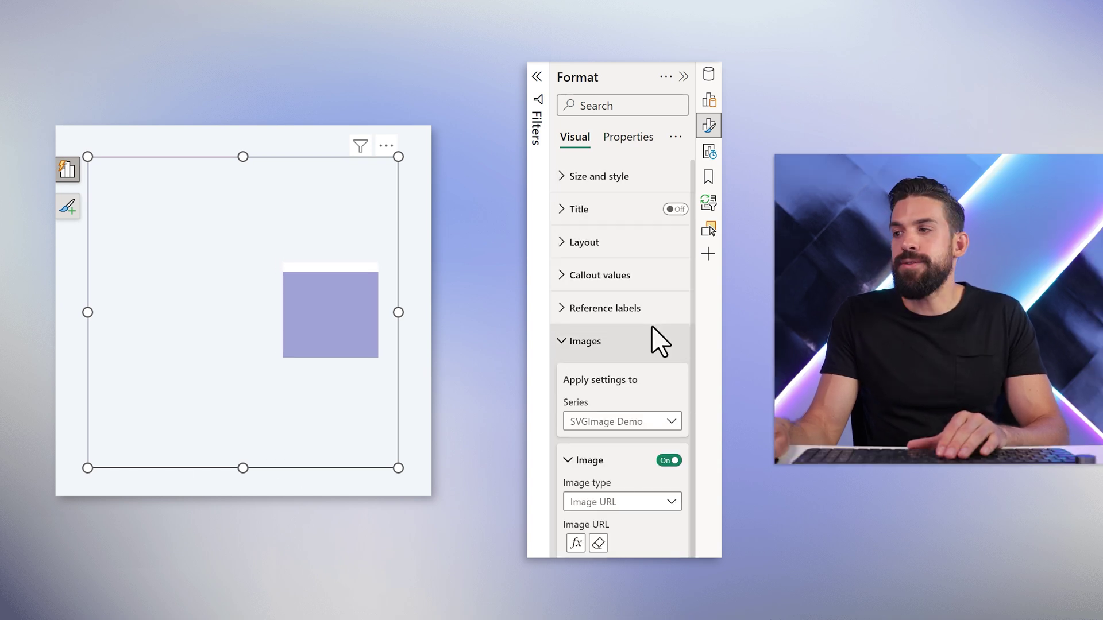
Reduce the inner padding in the visual's Cards formatting
scroll(654, 362, "down", 3)
scroll(624, 356, "up", 5)
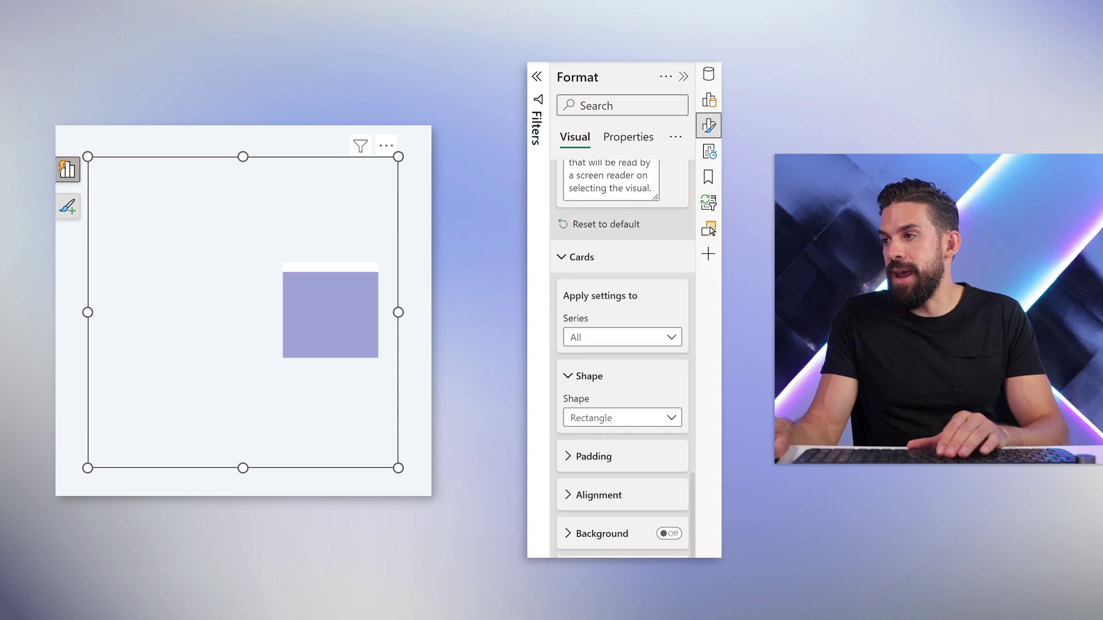
left_click(625, 461)
left_click(608, 501)
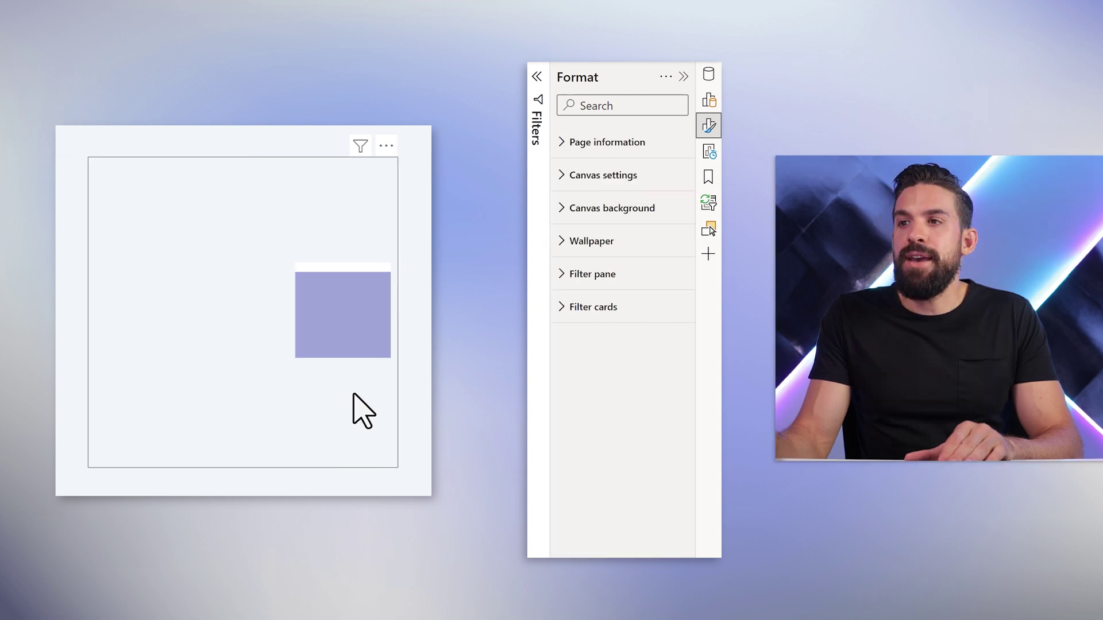
Shrink the card visual to roughly the size of its image and set the image size to 100 px
left_click(392, 474)
left_click_drag(394, 470, 188, 266)
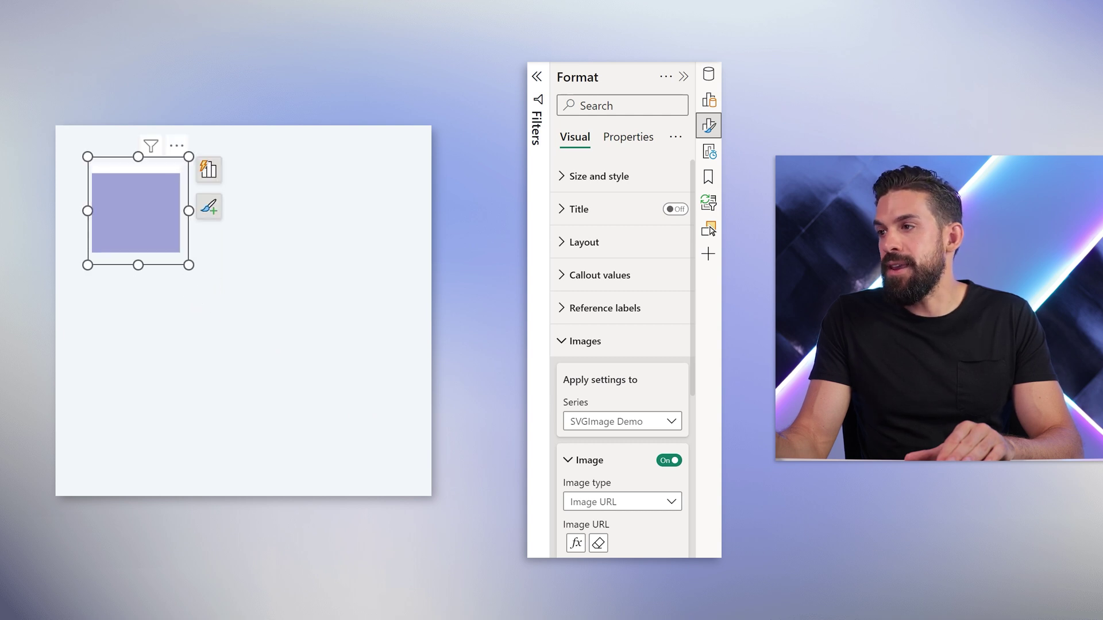
scroll(579, 556, "down", 4)
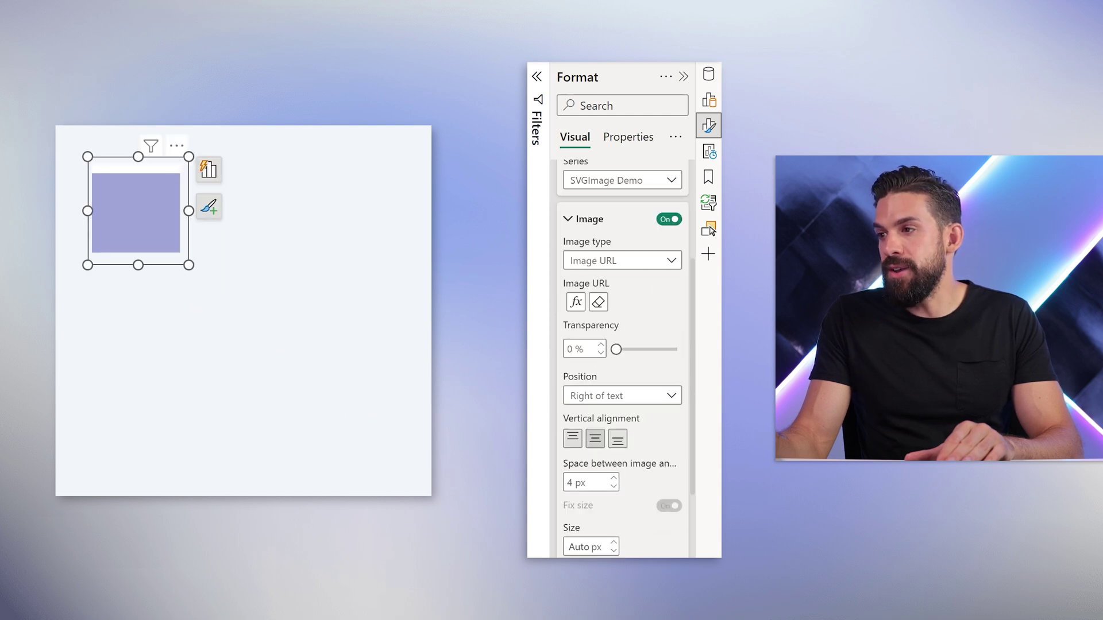
left_click(576, 548)
type("100")
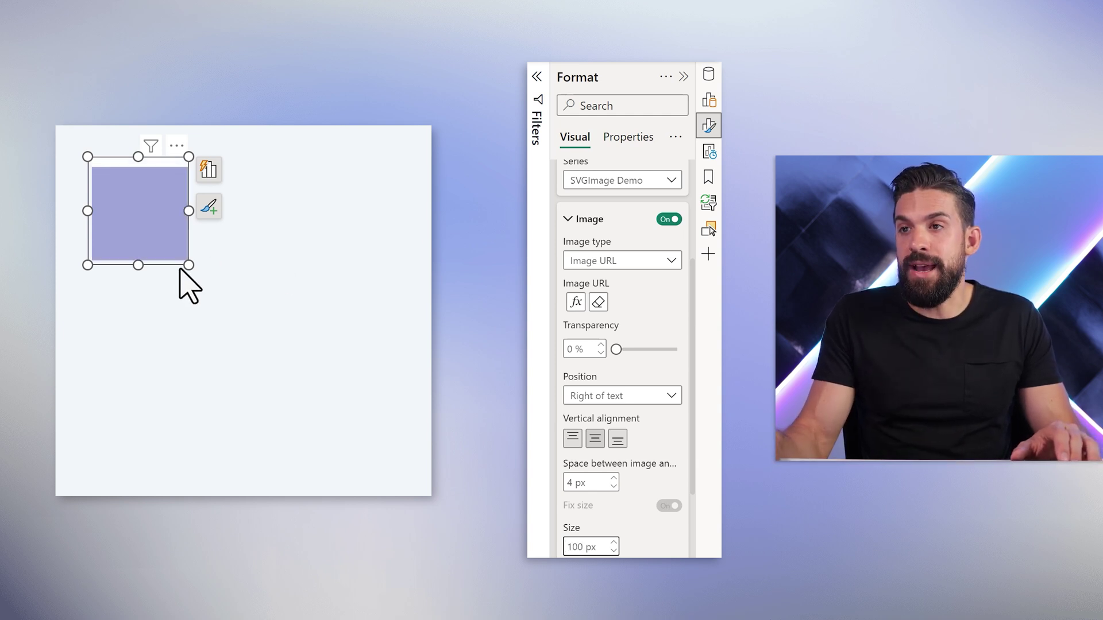
Resize the card so it fits closely around its image
mouse_move(188, 265)
left_mouse_down()
mouse_move(222, 295)
mouse_move(197, 286)
mouse_move(208, 270)
mouse_move(192, 266)
left_mouse_up()
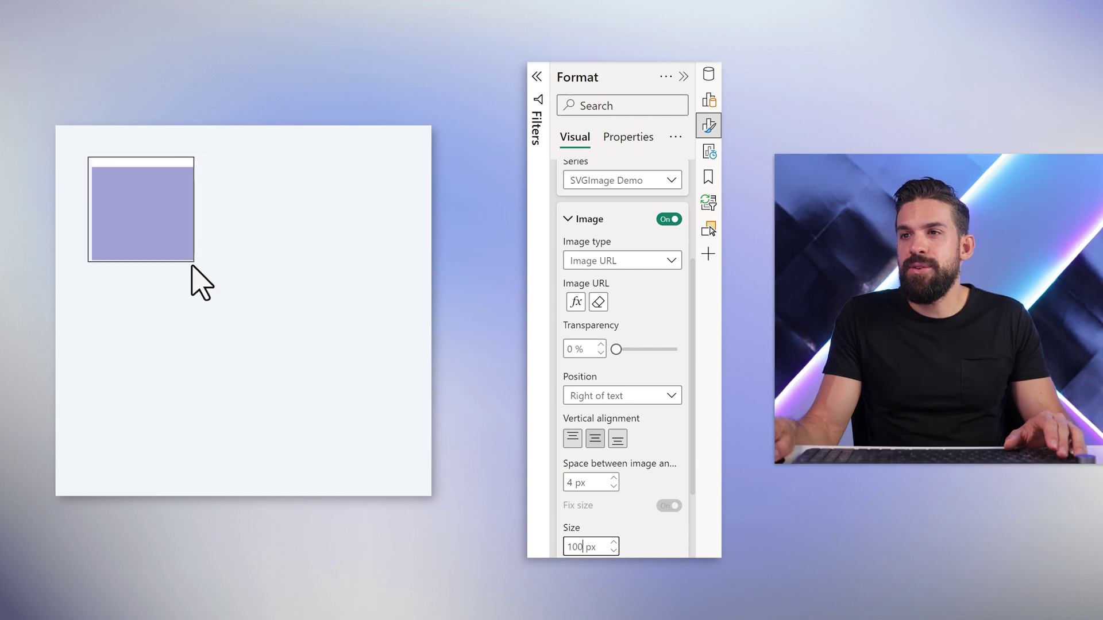
left_click(97, 241)
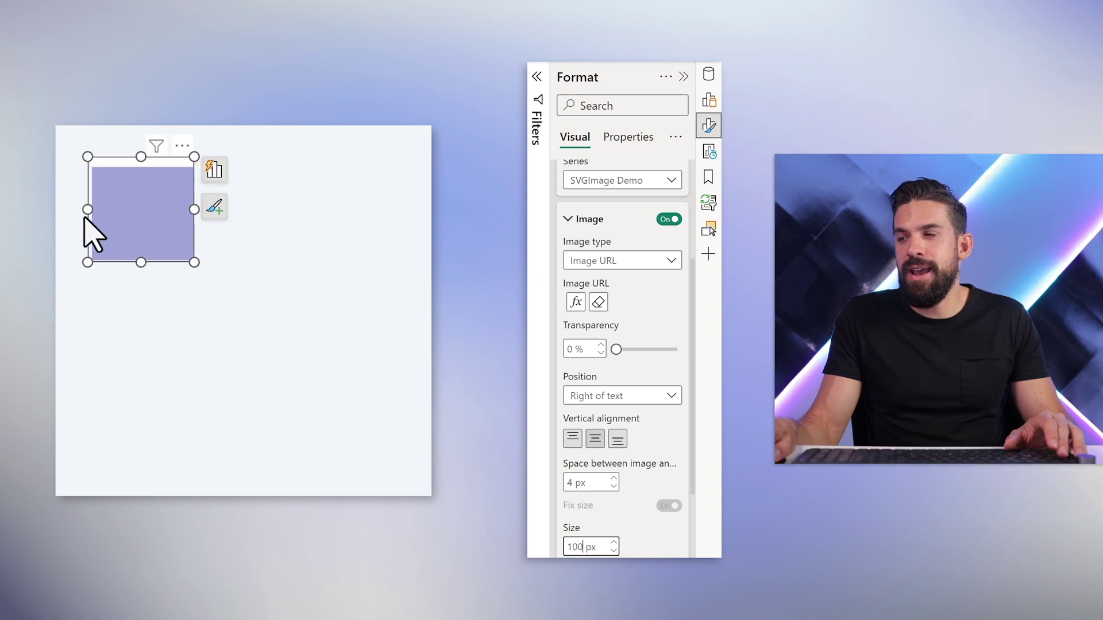
Set the card image's position to Above text and move the card beside the Project Management title
left_click(593, 397)
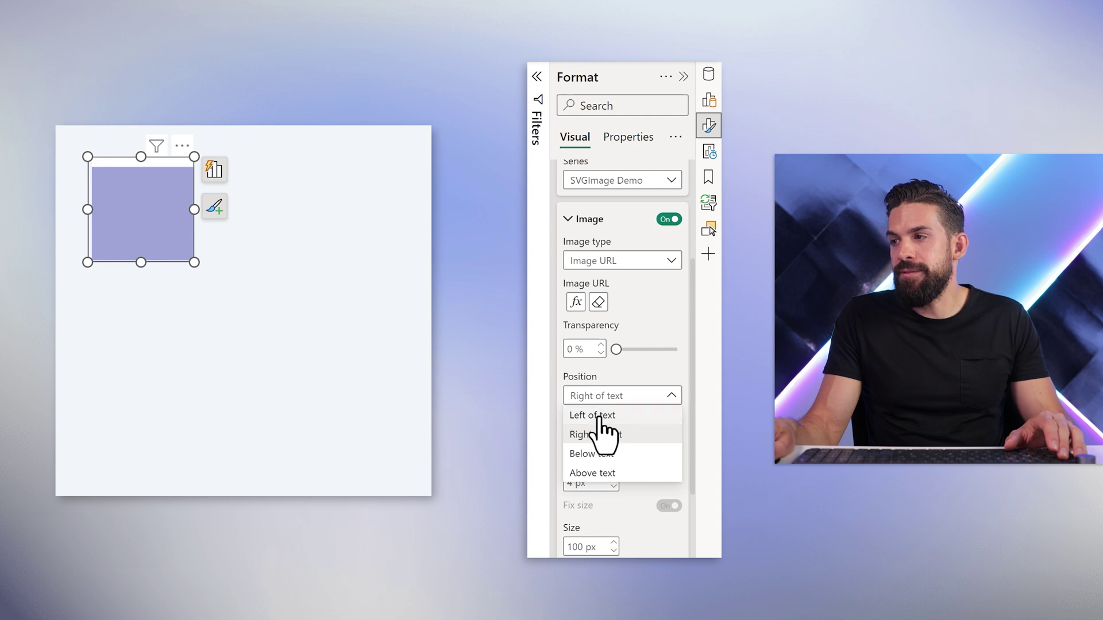
left_click(620, 473)
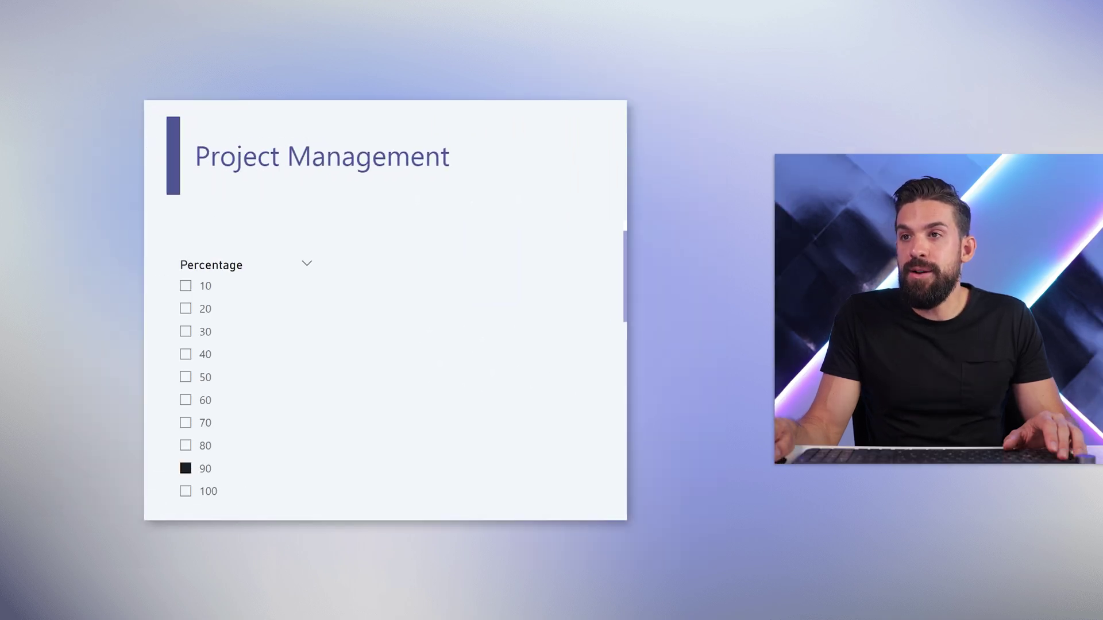
left_click(624, 271)
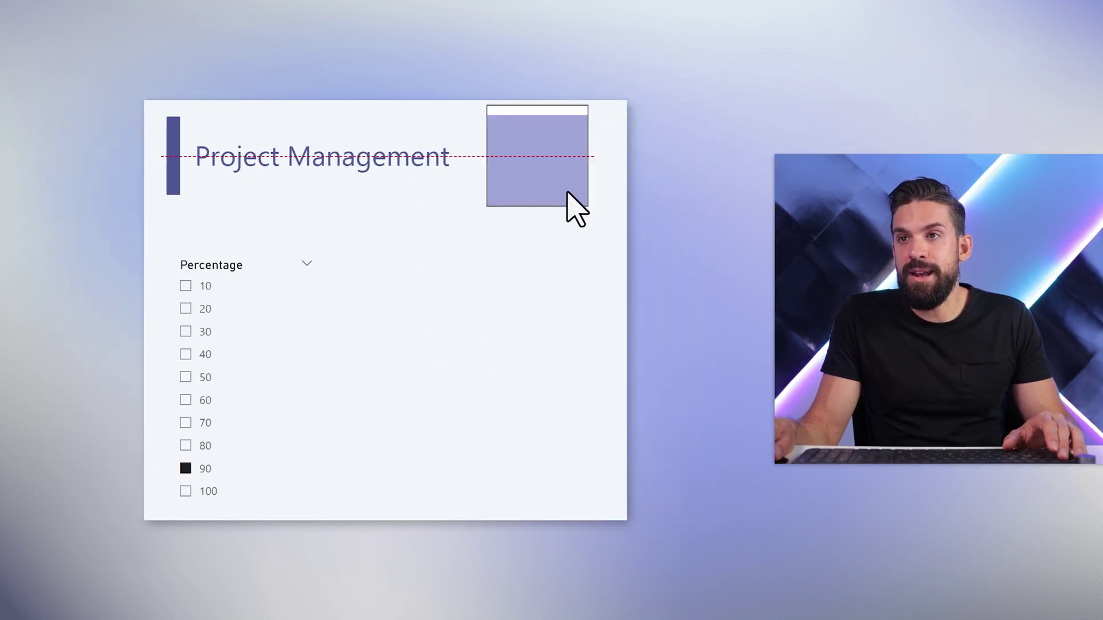
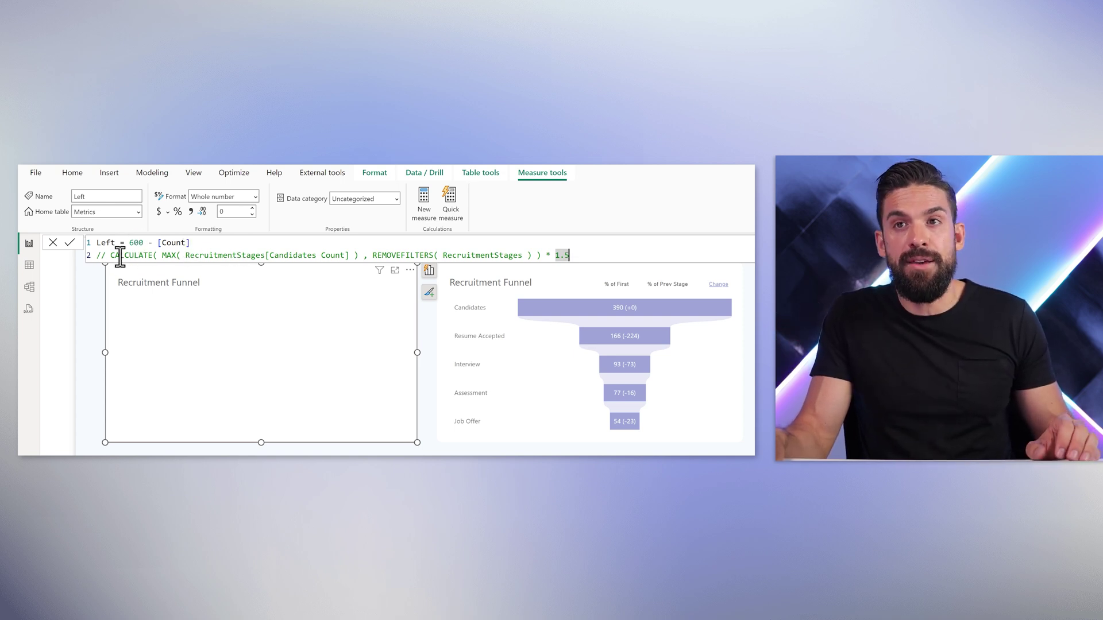
Add the Middle and Left measures to the empty Recruitment Funnel chart, with Left as the first bar segment
left_click_drag(115, 256, 532, 255)
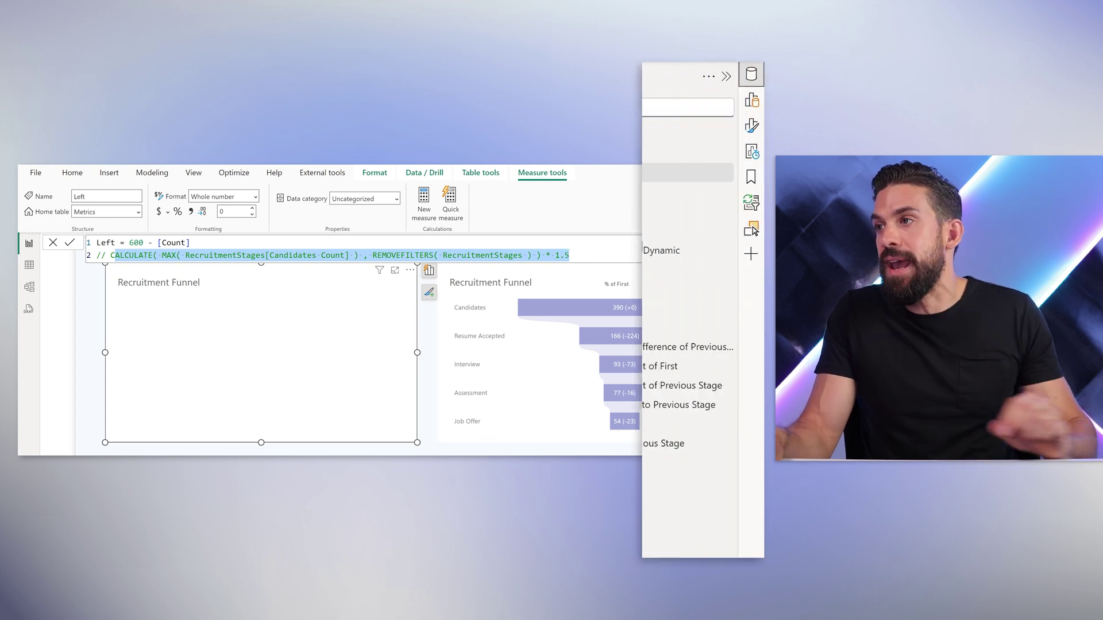
left_click(610, 212)
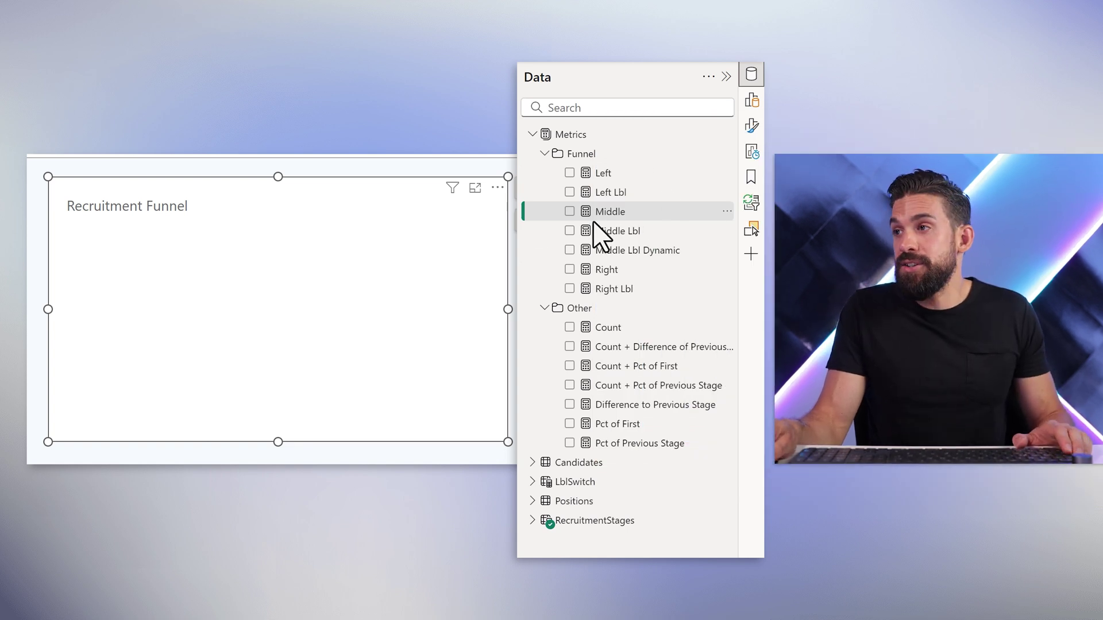
left_click_drag(602, 173, 398, 271)
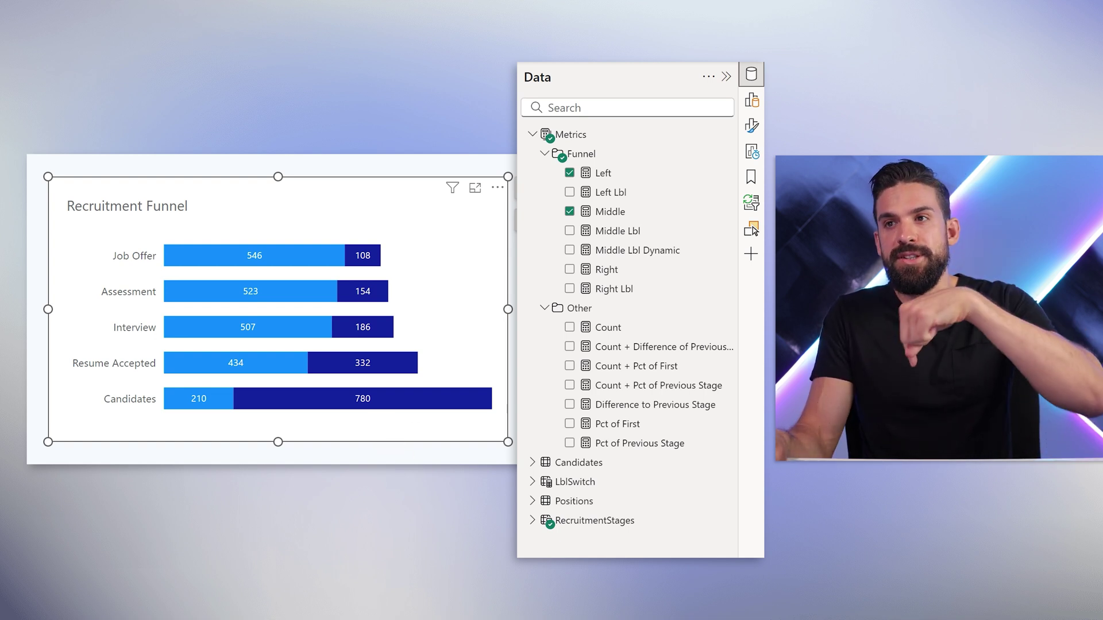
Sort the Recruitment Funnel chart's axis by Left in ascending order
left_click(497, 189)
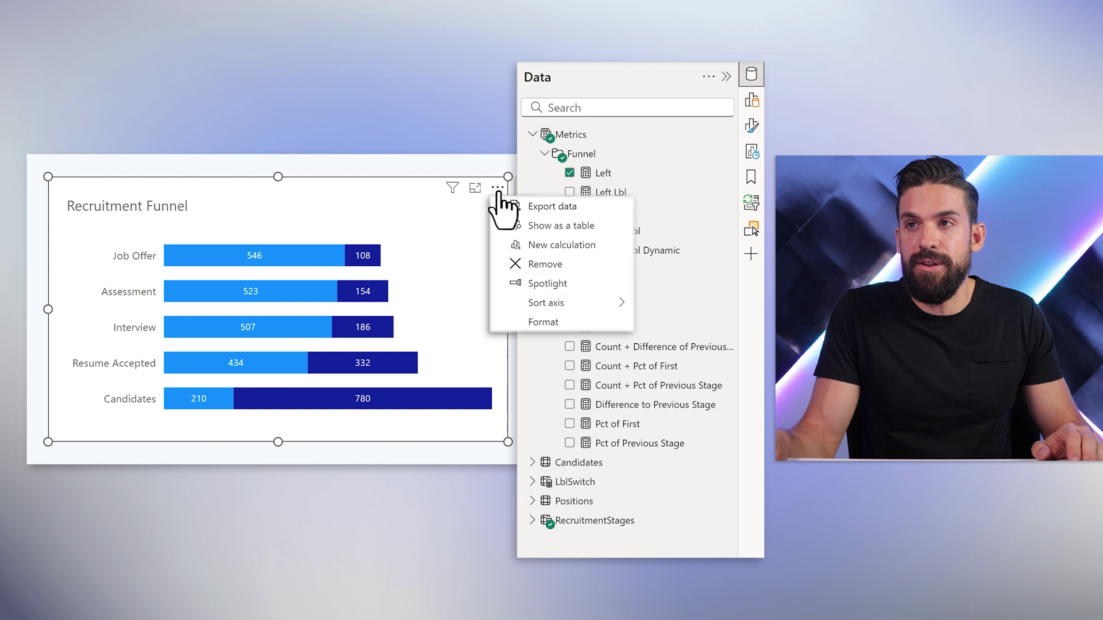
mouse_move(555, 304)
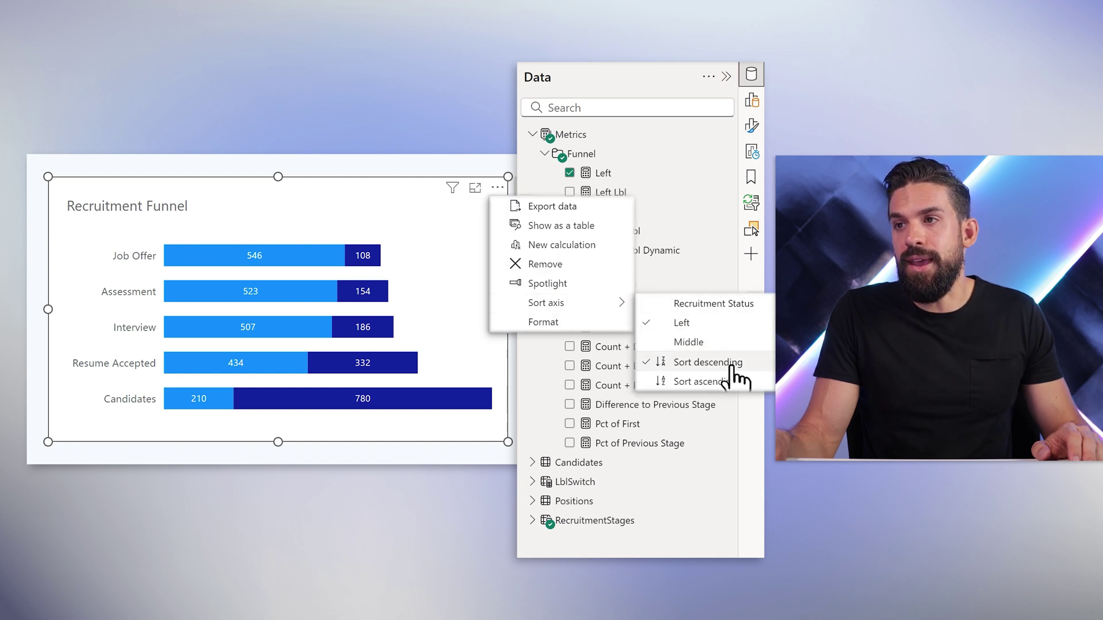
left_click(725, 383)
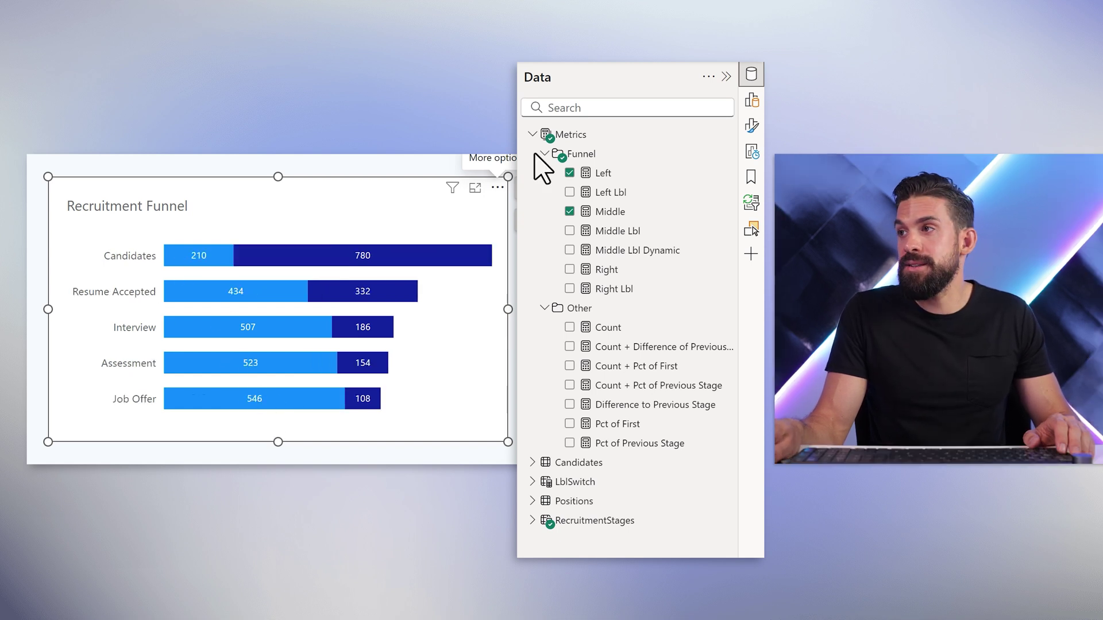
Set the bar color of the Left series to white in the Recruitment Funnel chart
left_click(754, 129)
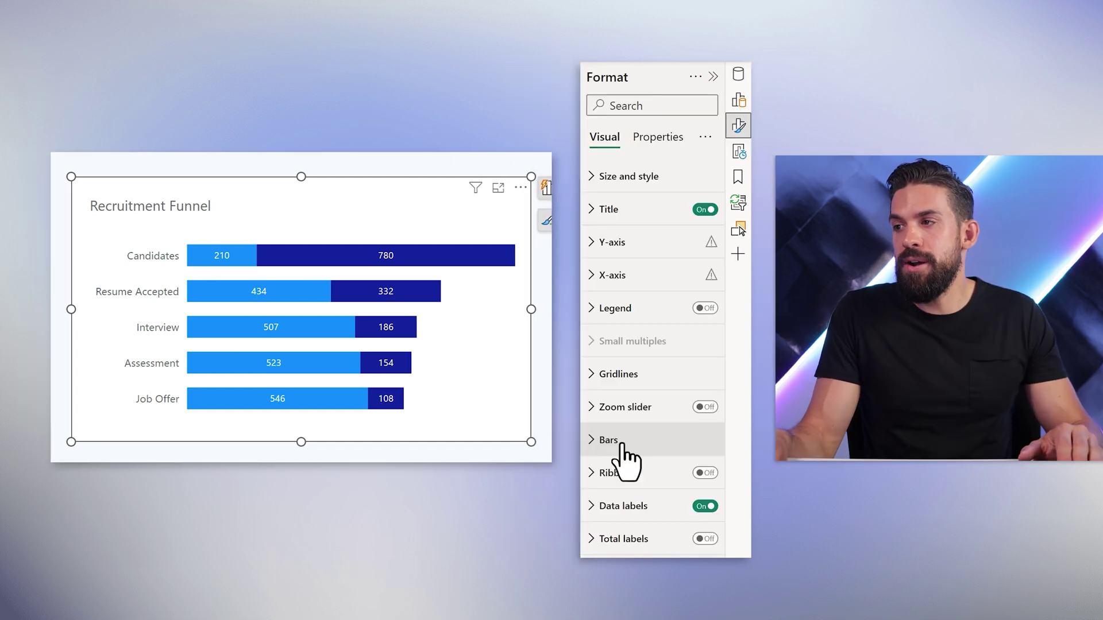
left_click(621, 445)
left_click(648, 315)
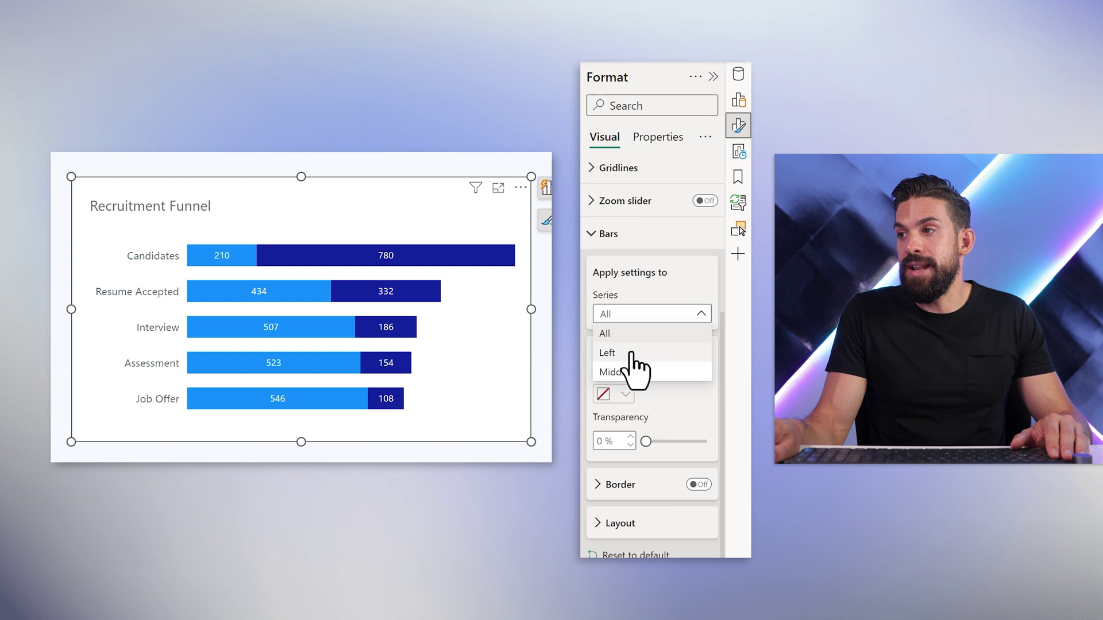
left_click(607, 353)
scroll(635, 322, "down", 1)
left_click(624, 326)
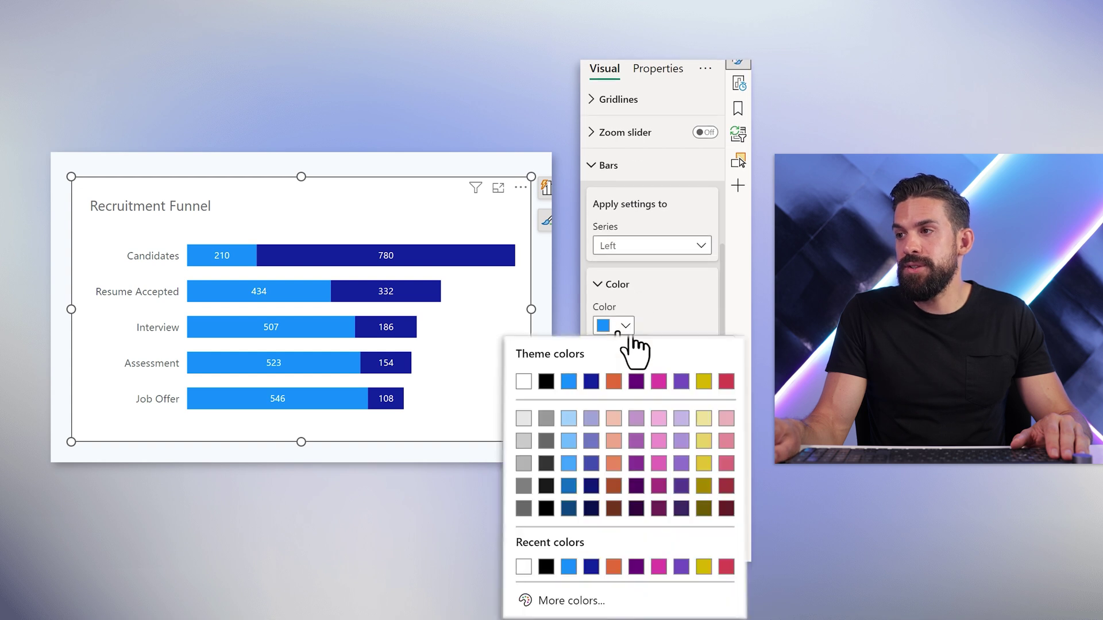
left_click(523, 382)
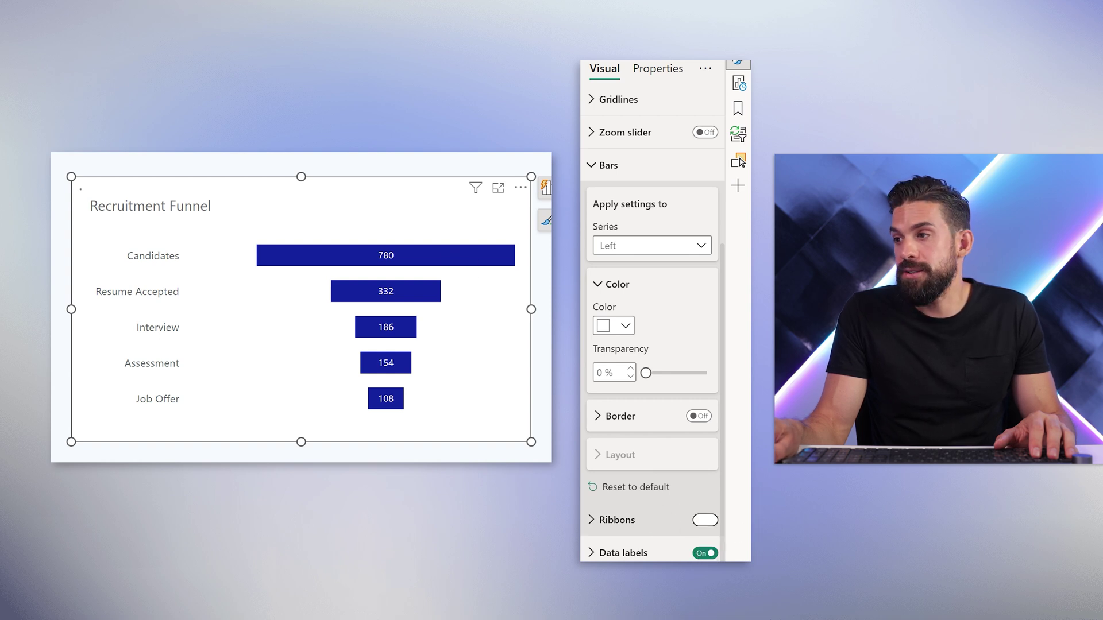
Turn on ribbons for the funnel chart and set the Left series' ribbon transparency to 100 %
left_click(711, 521)
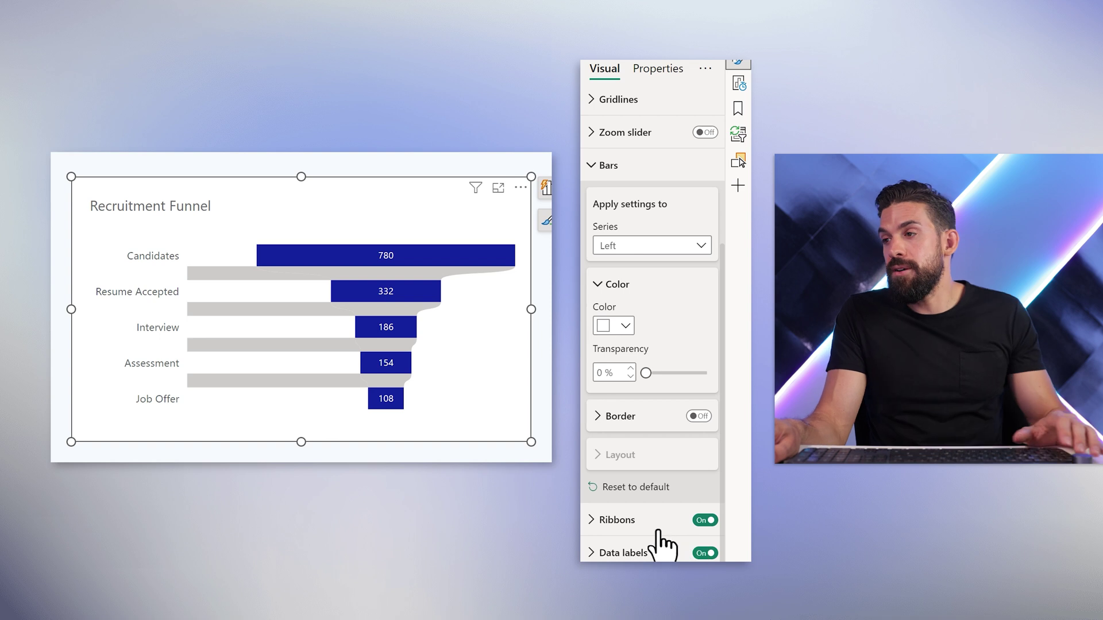
left_click(627, 522)
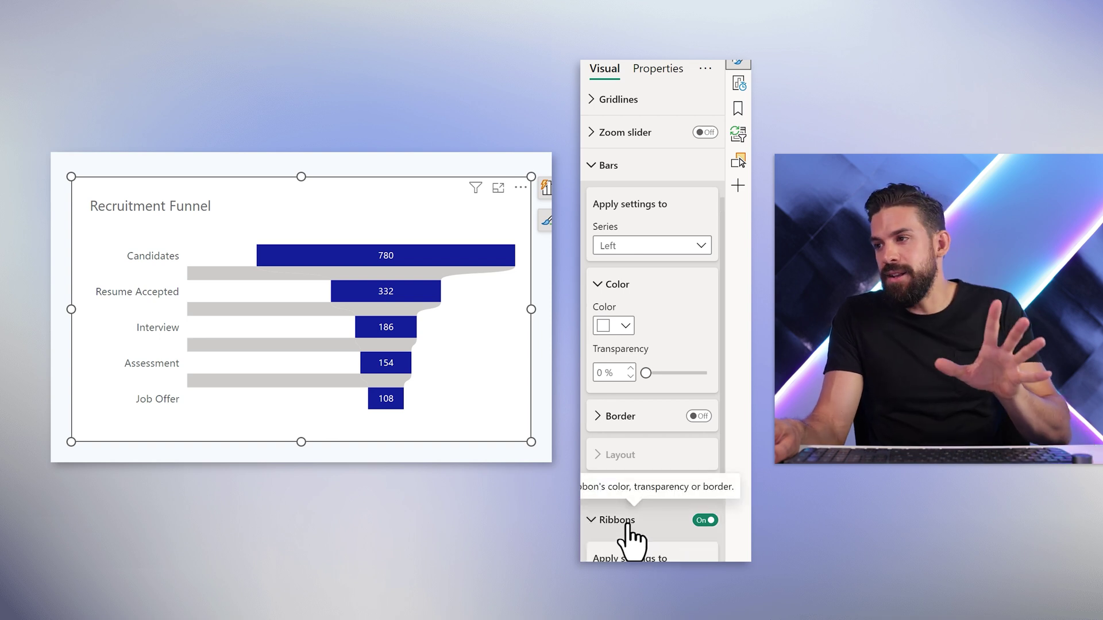
scroll(629, 537, "down", 3)
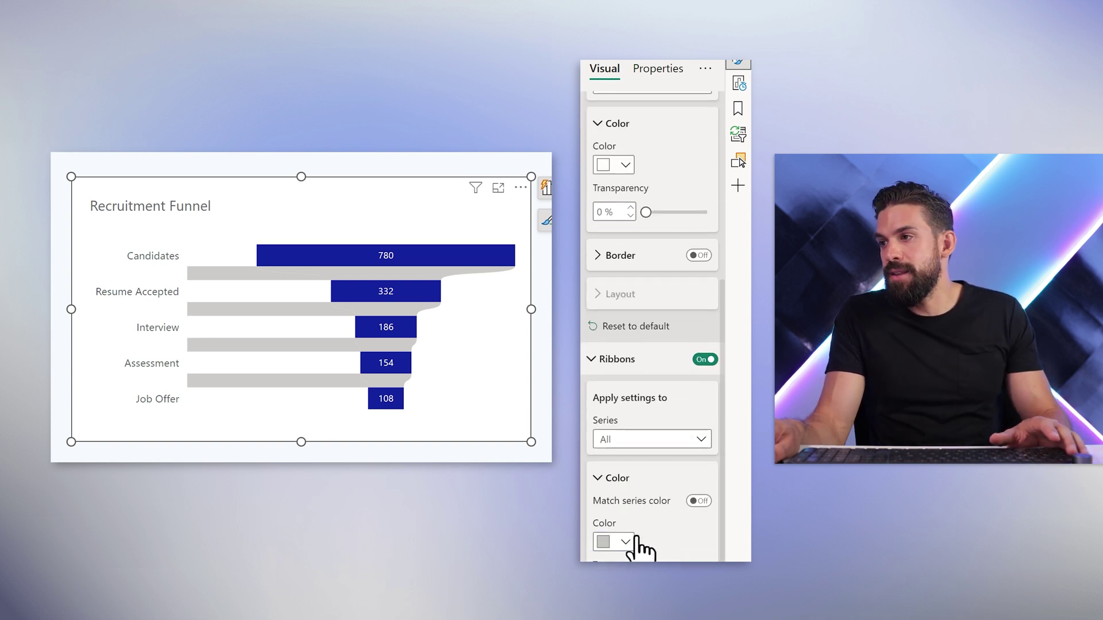
left_click(654, 445)
left_click(637, 477)
scroll(701, 508, "down", 1)
left_click_drag(646, 531, 715, 536)
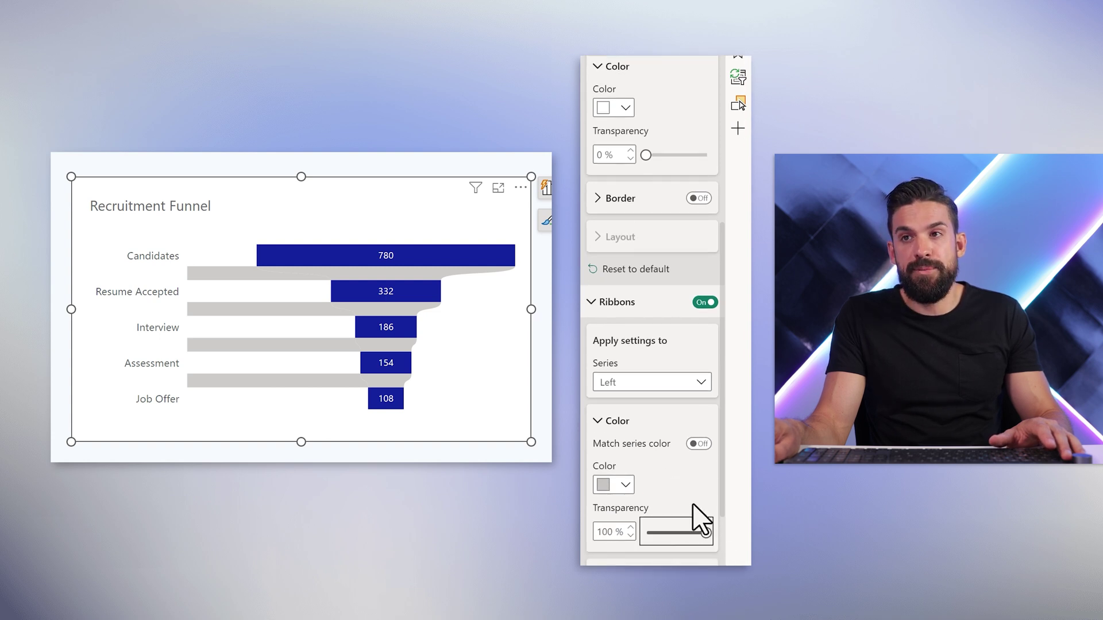
scroll(586, 431, "up", 1)
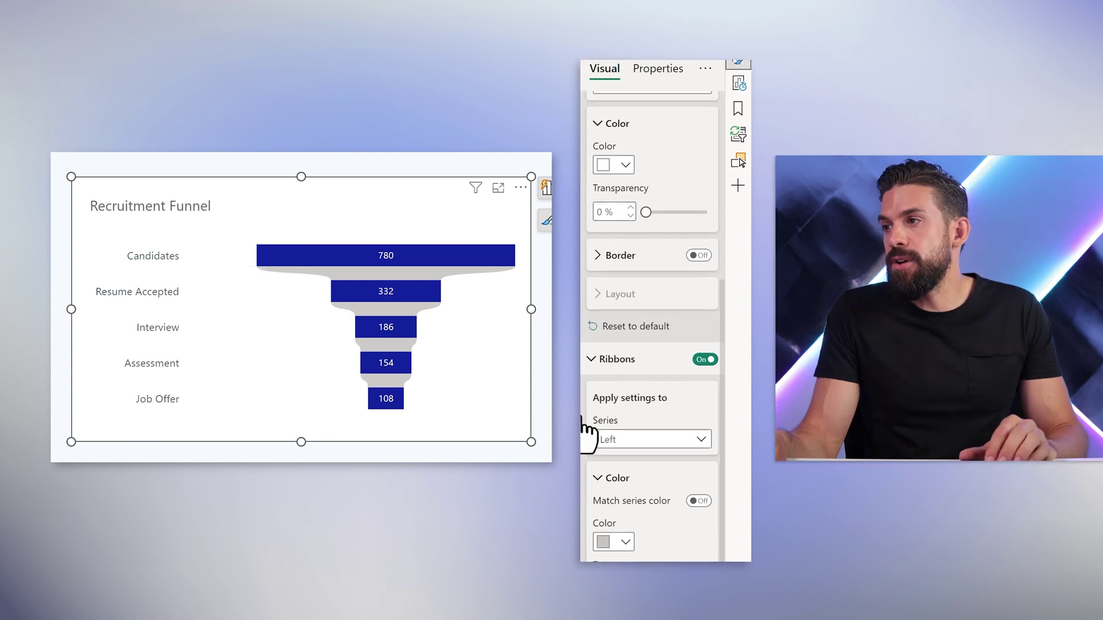
Set the space between categories to 43 % in the bar layout for all series
left_click(636, 360)
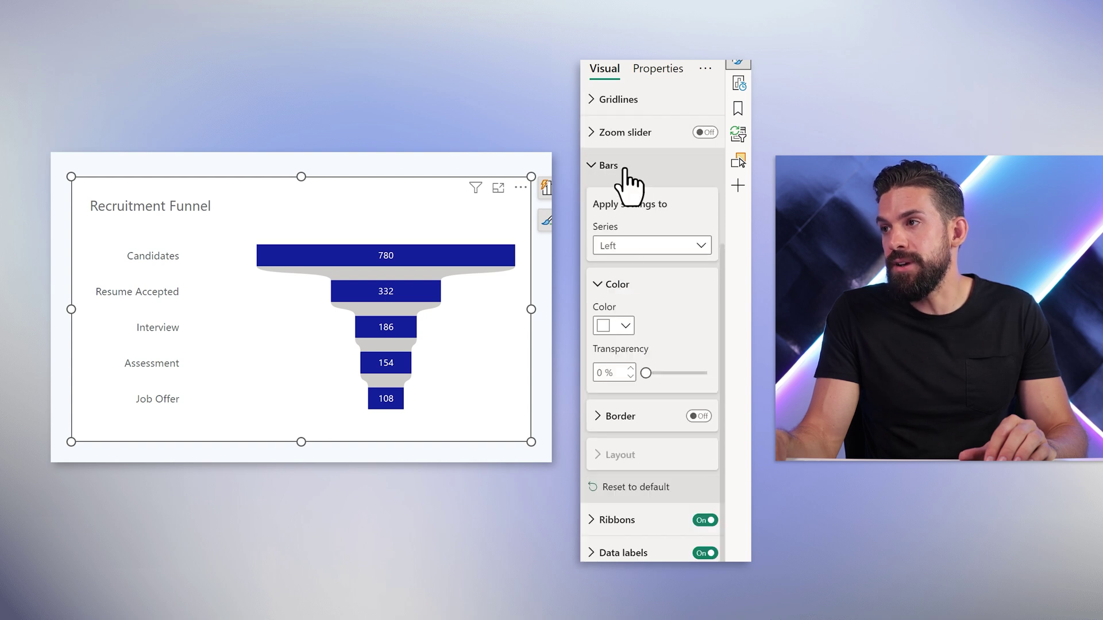
left_click(630, 253)
left_click(628, 268)
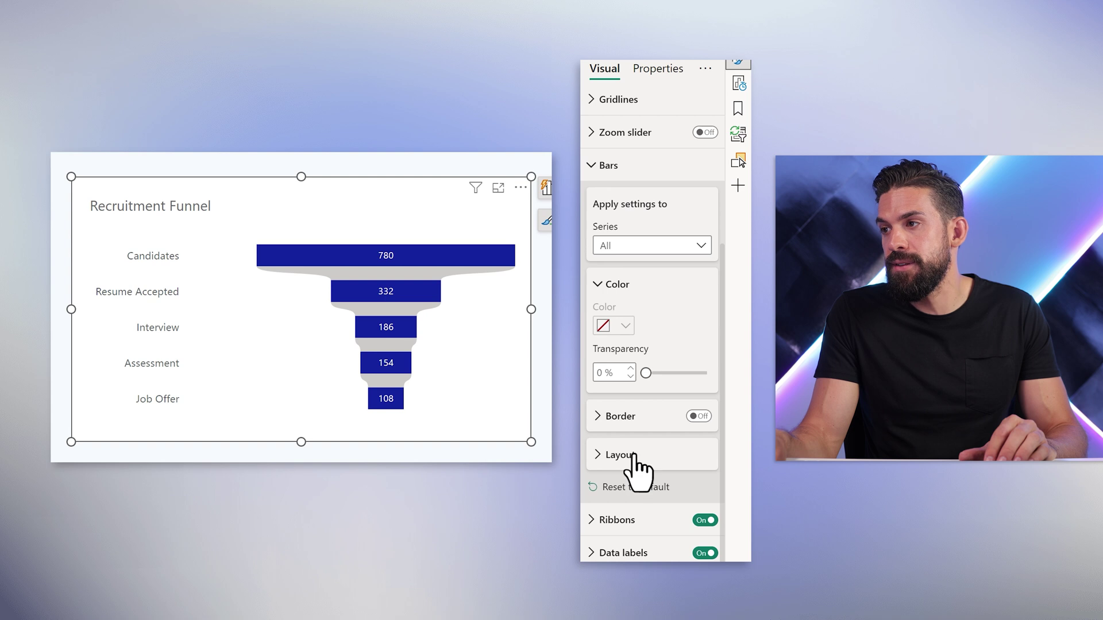
left_click(634, 455)
left_click_drag(669, 543, 675, 545)
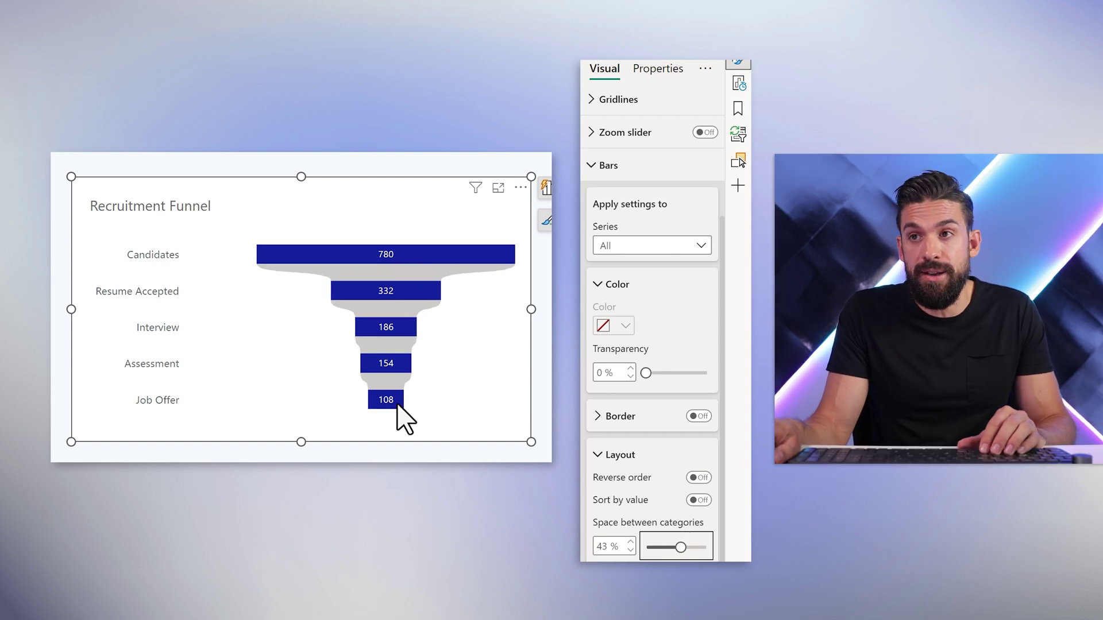
Use the Middle Lbl measure as the value field for the Middle series' data labels
left_click(613, 166)
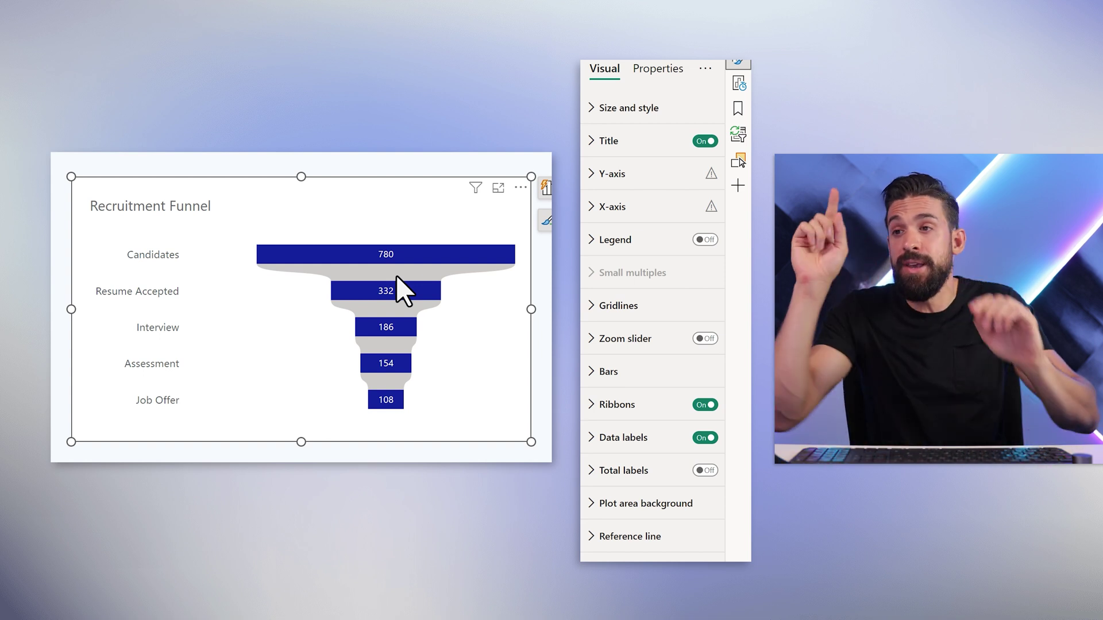
left_click(620, 442)
left_click(650, 276)
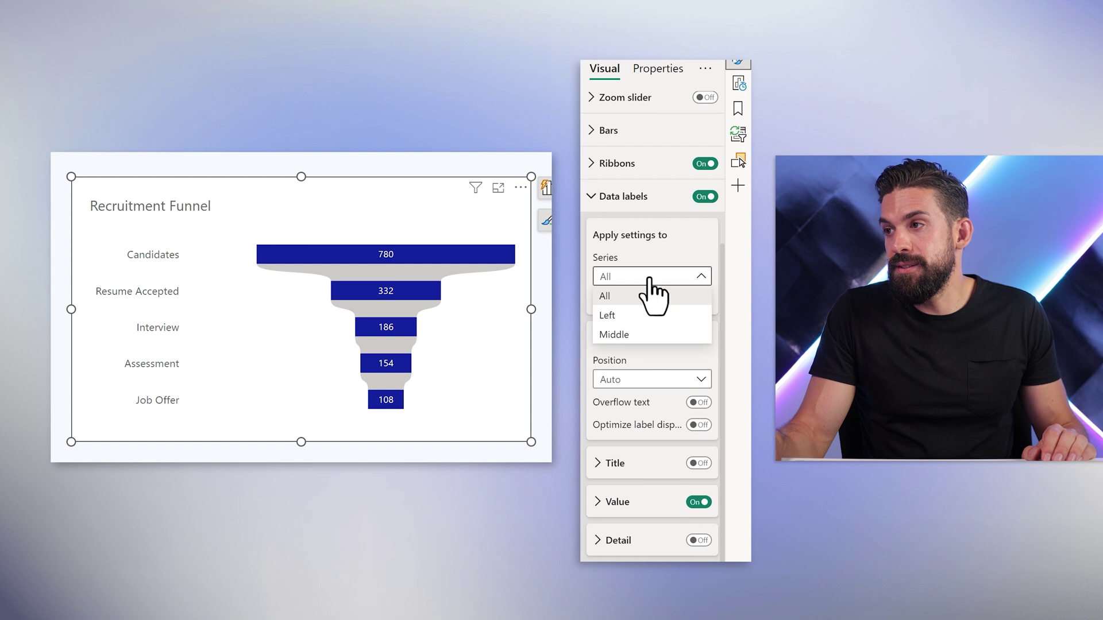
left_click(641, 336)
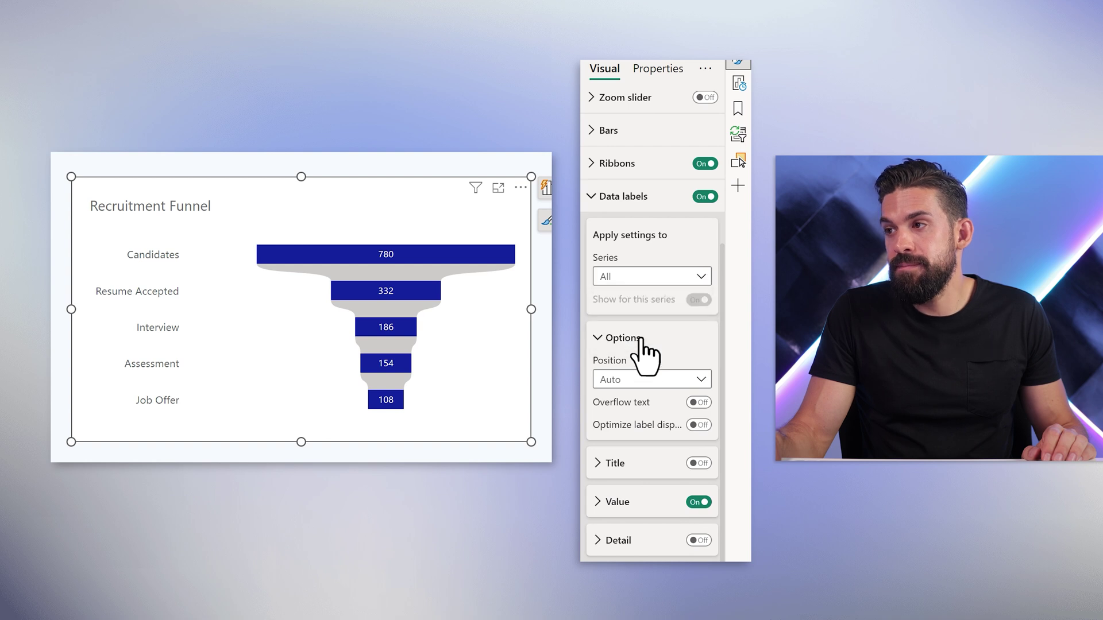
left_click(634, 500)
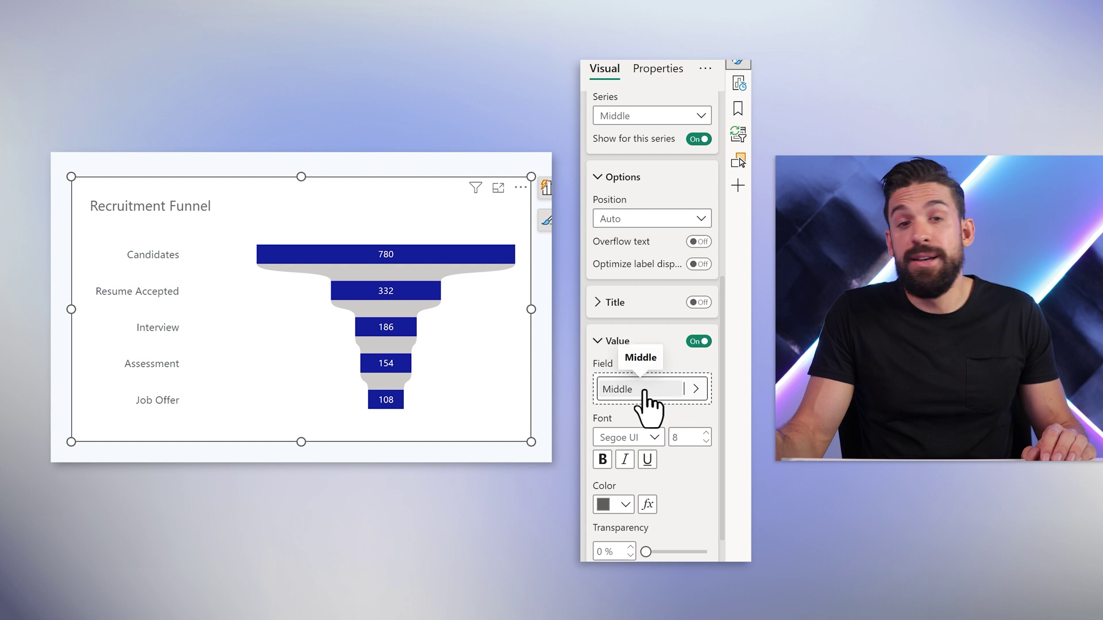
left_click(695, 389)
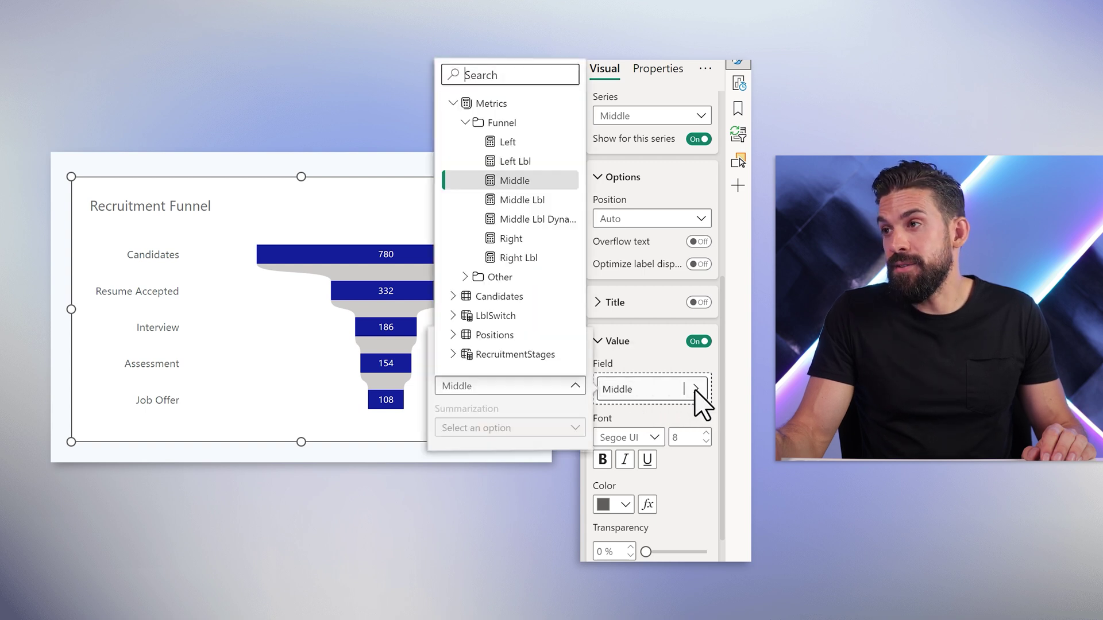
left_click(523, 200)
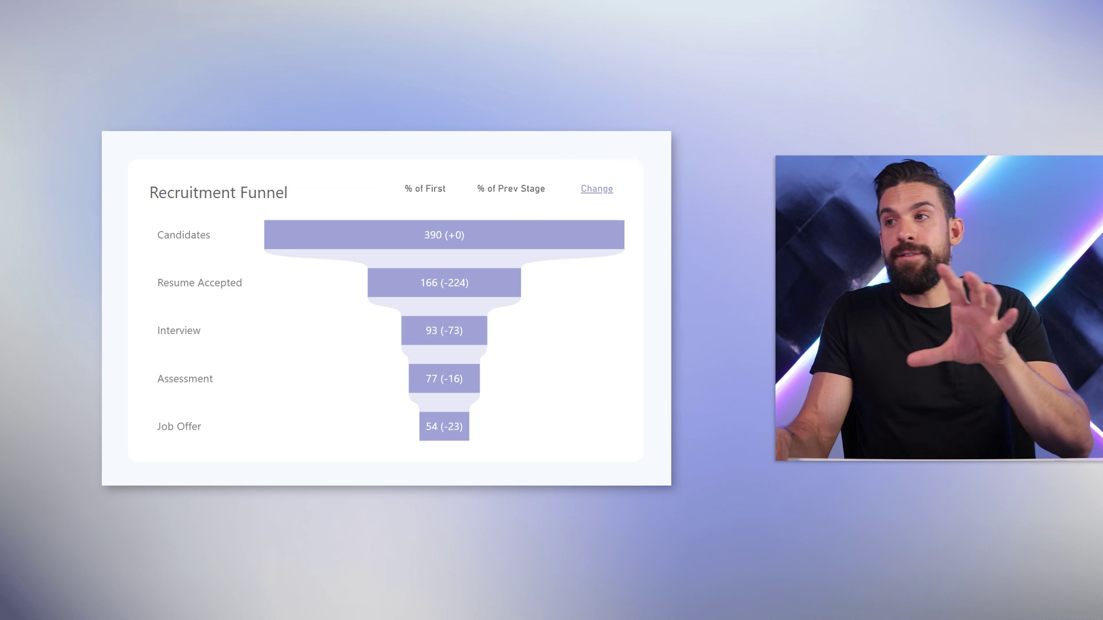
Compare the finished funnel's labels under % of Prev Stage and Change, and examine the Middle Lbl Dynamic measure's SWITCH formula
left_click(413, 212)
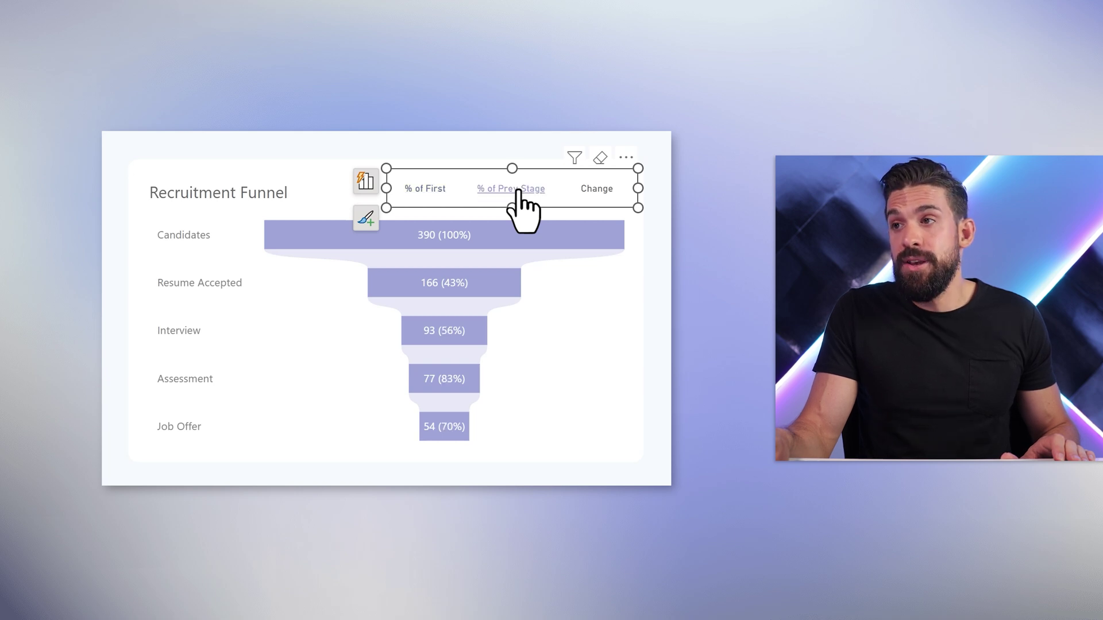
left_click(596, 191)
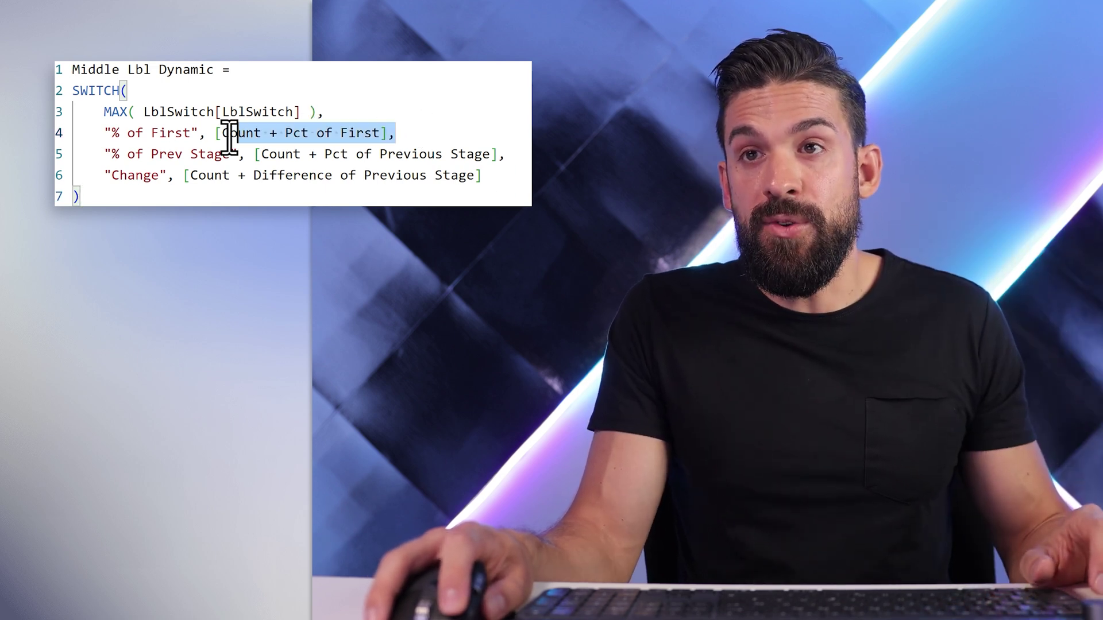
left_click_drag(229, 141, 211, 141)
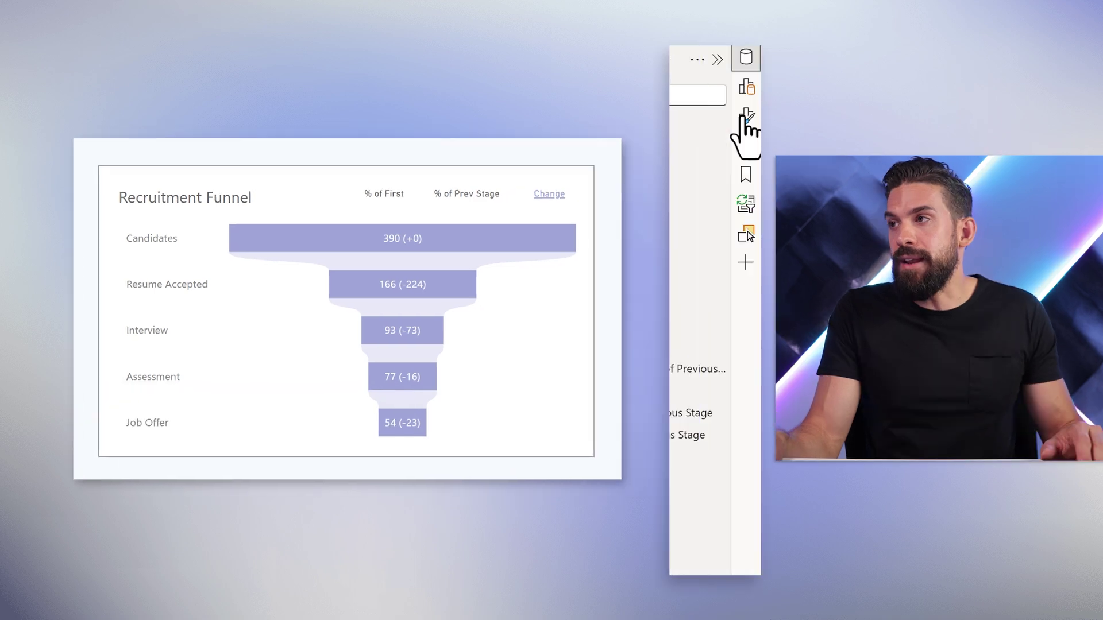
Remove Middle Lbl from the value field of the Middle series' data labels in the finished funnel chart
left_click(746, 116)
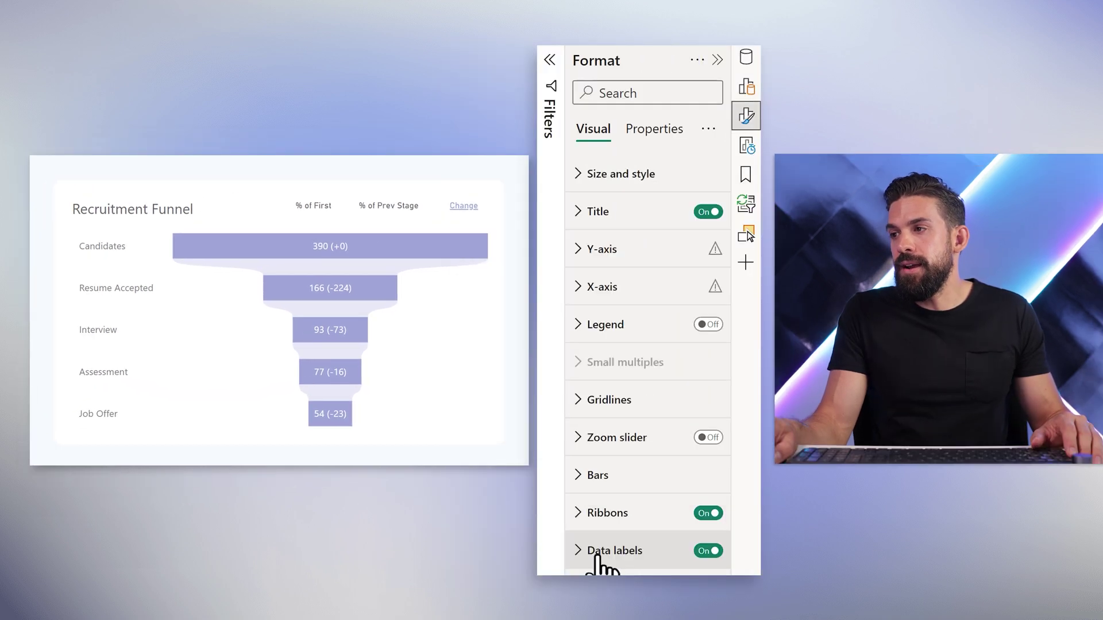
left_click(597, 555)
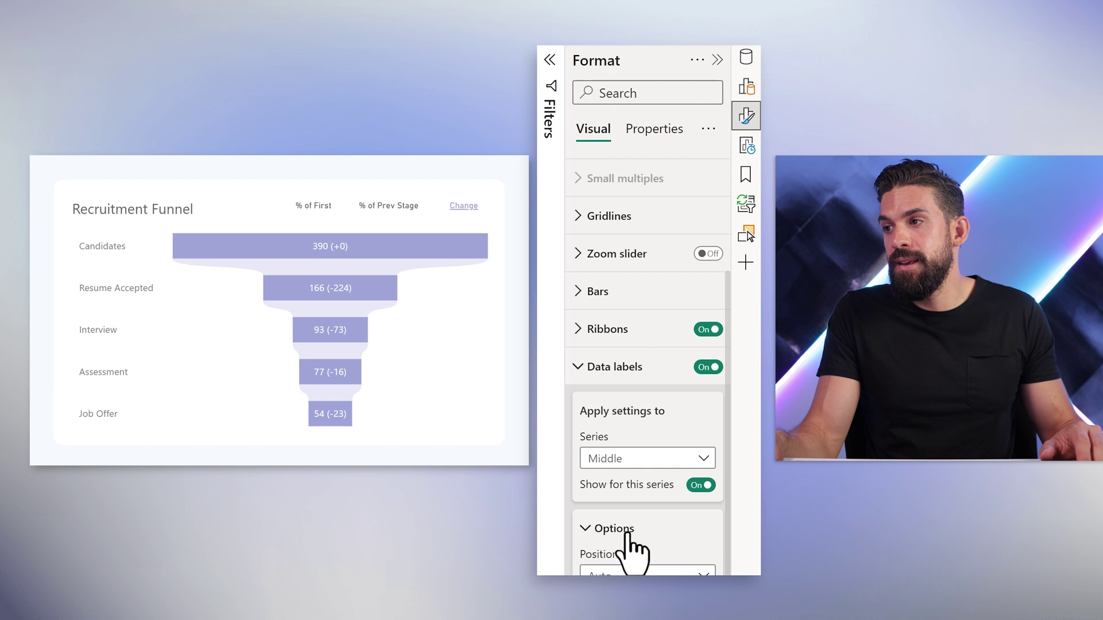
scroll(629, 543, "down", 3)
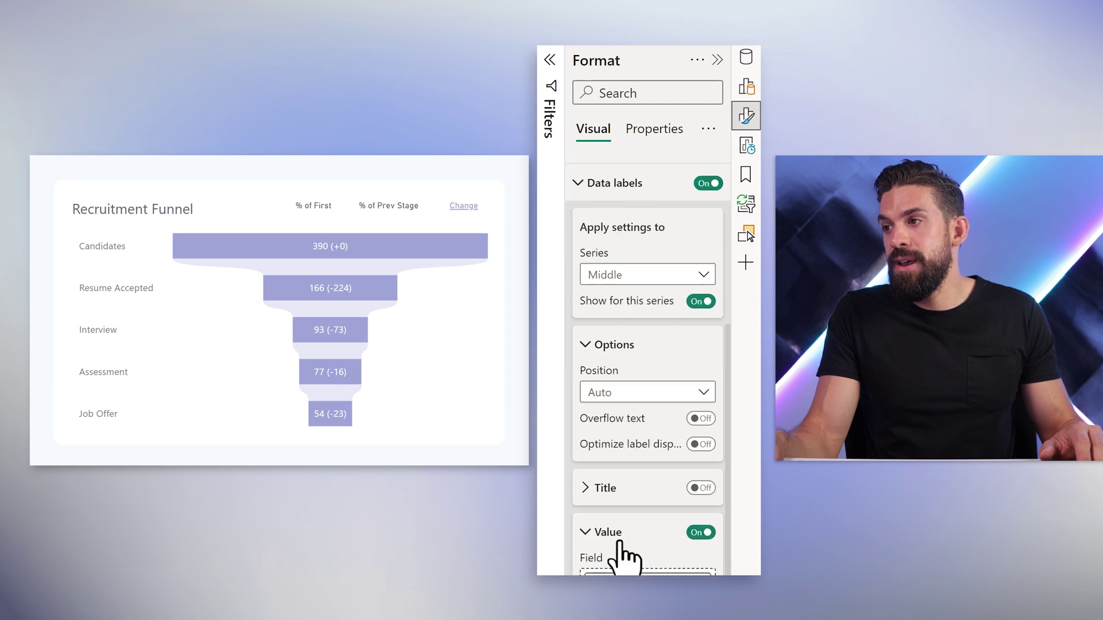
scroll(621, 542, "down", 3)
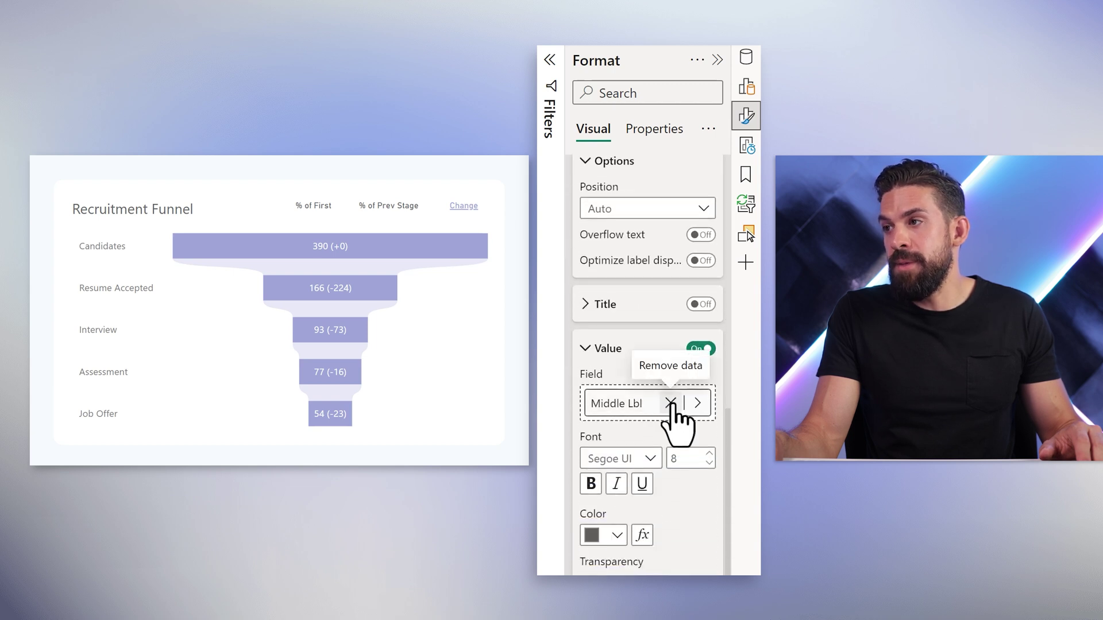
left_click(670, 403)
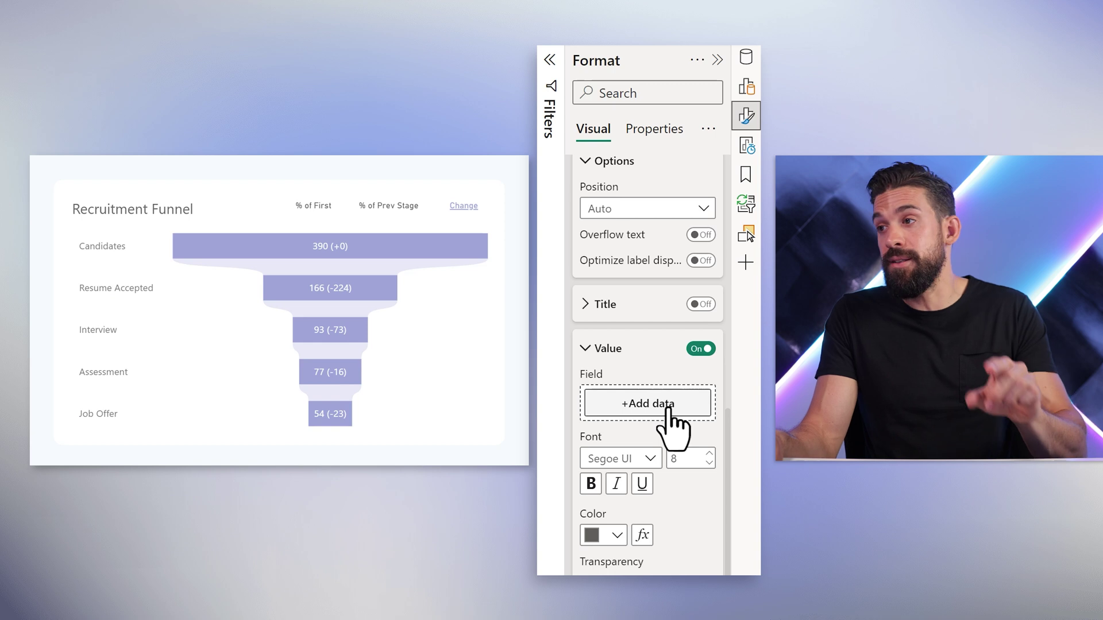